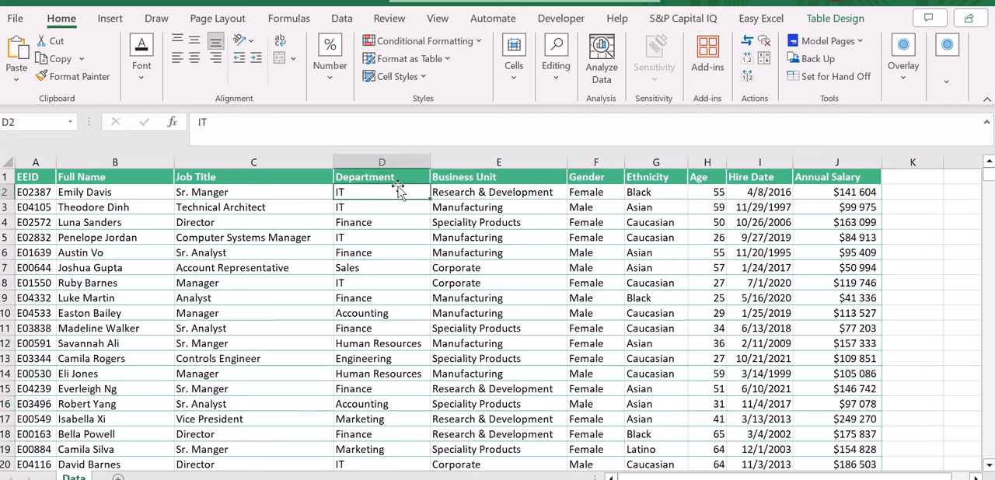
Step: Examine the employee table's columns from Department to the empty area beyond Annual Salary and back to the first column
key(Right)
key(Right)
key(Right)
key(Right)
key(Right)
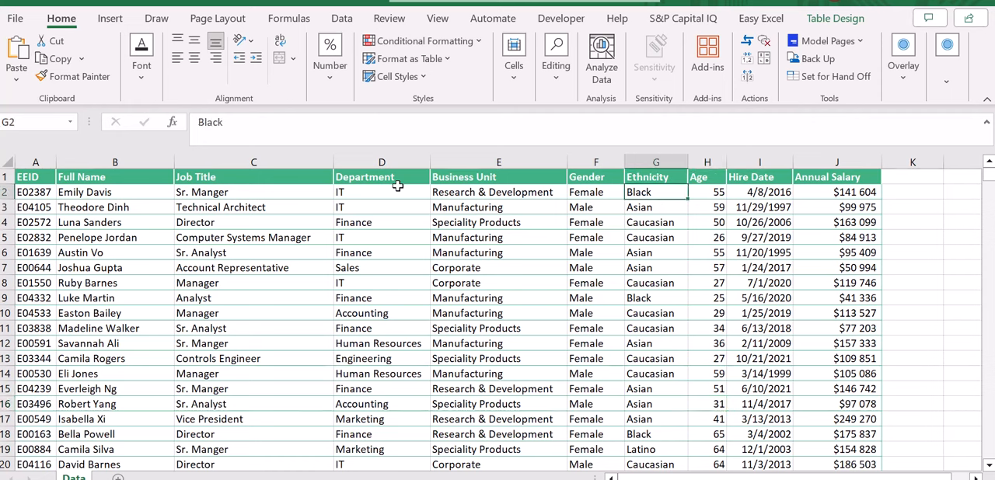
key(Right)
key(Right)
key(Right)
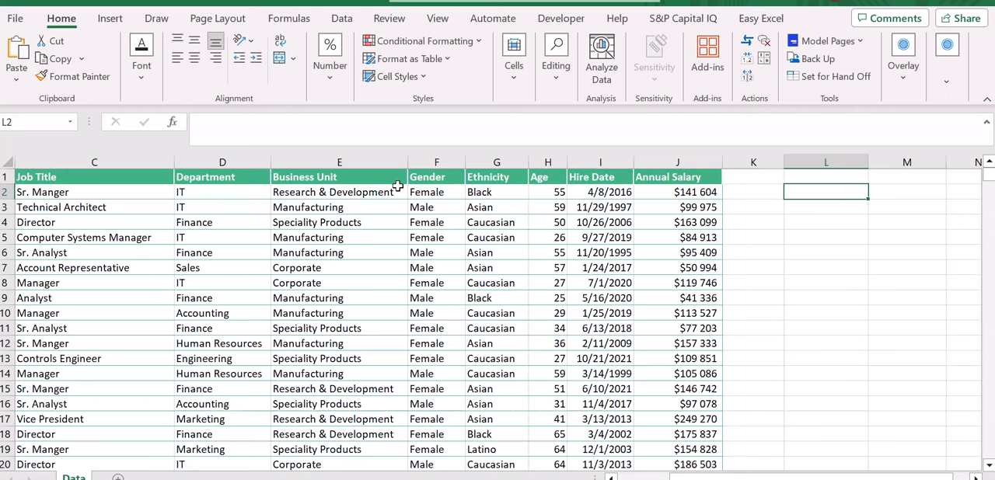
key(Up)
key(Left)
key(Left)
key(Left)
key(Left)
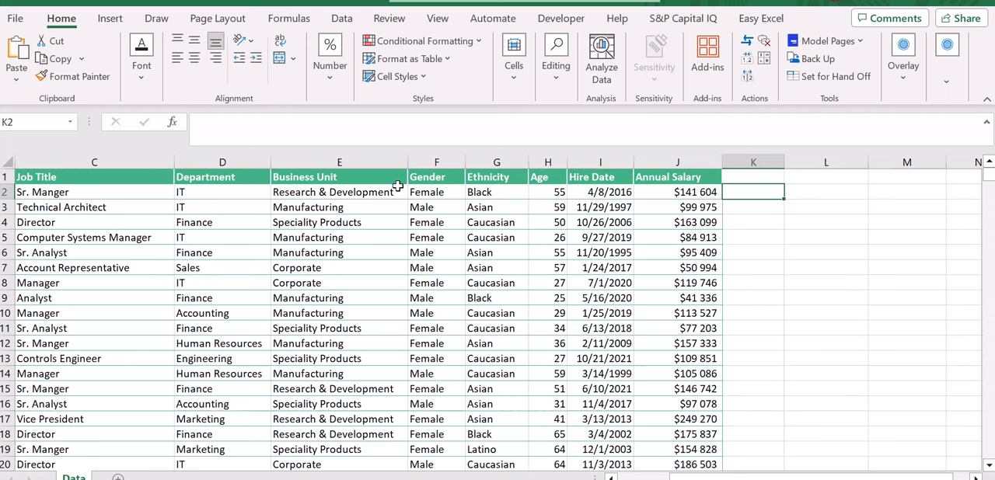
key(Left)
key(Left)
key(Left)
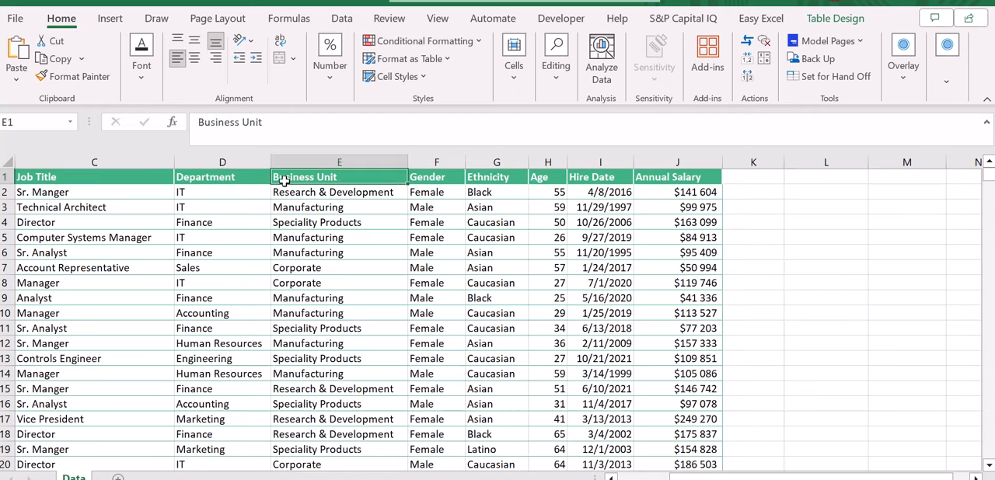
scroll(246, 199, left, 2)
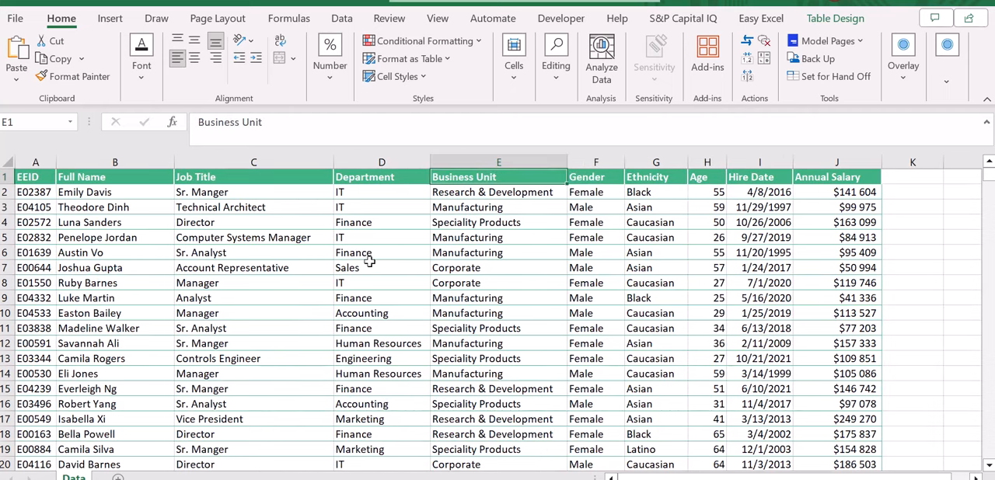
Step: Highlight the headers and first record from Full Name across to Annual Salary to examine the table's structure
click(235, 177)
key(shift+Down)
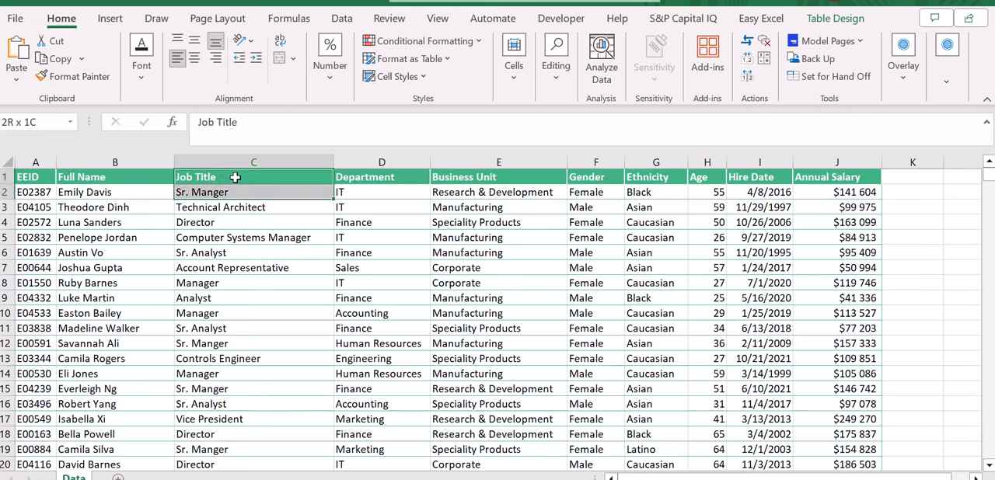
key(shift+Right)
click(235, 177)
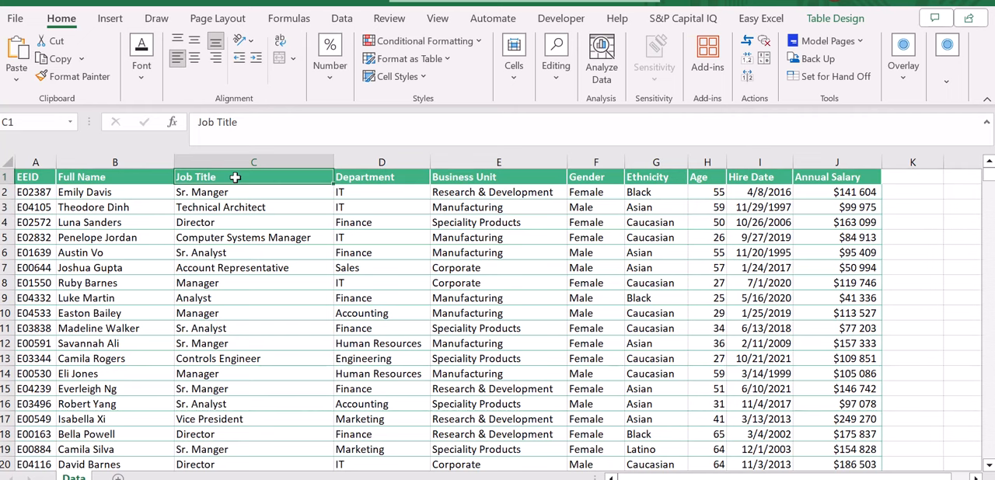
key(Home)
key(Right)
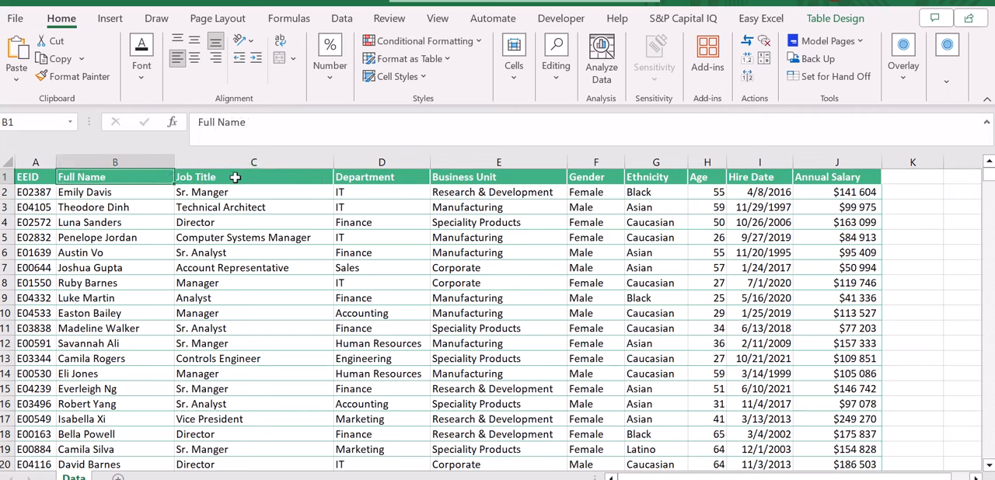
key(Right)
key(Left)
key(shift+Down)
key(shift+Right)
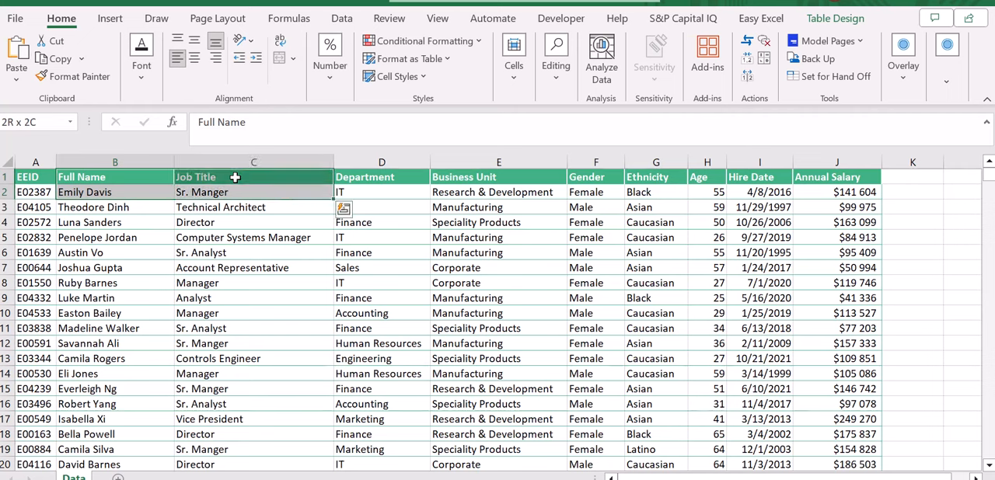
key(shift+Right)
key(shift+Right)
key(shift+Right)
key(shift+Right)
key(shift+Right)
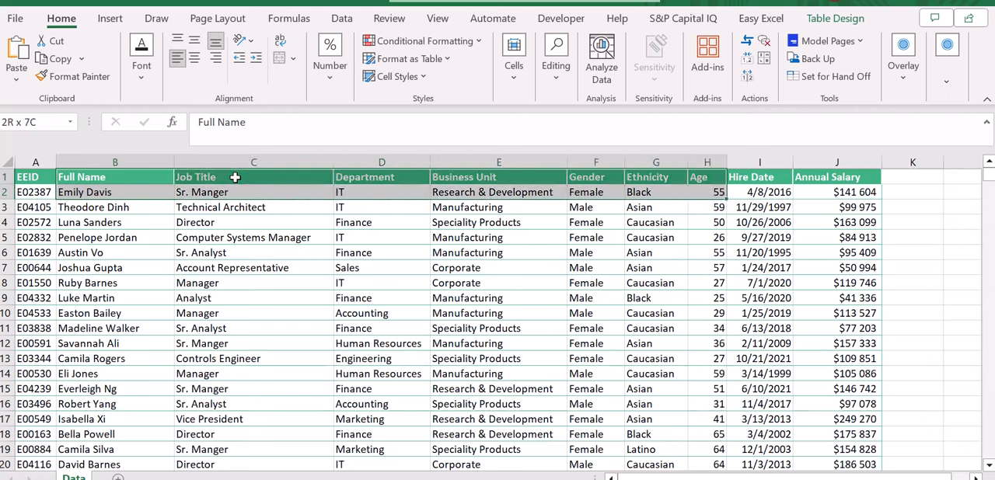
key(shift+Right)
key(shift+Right)
key(shift+Left)
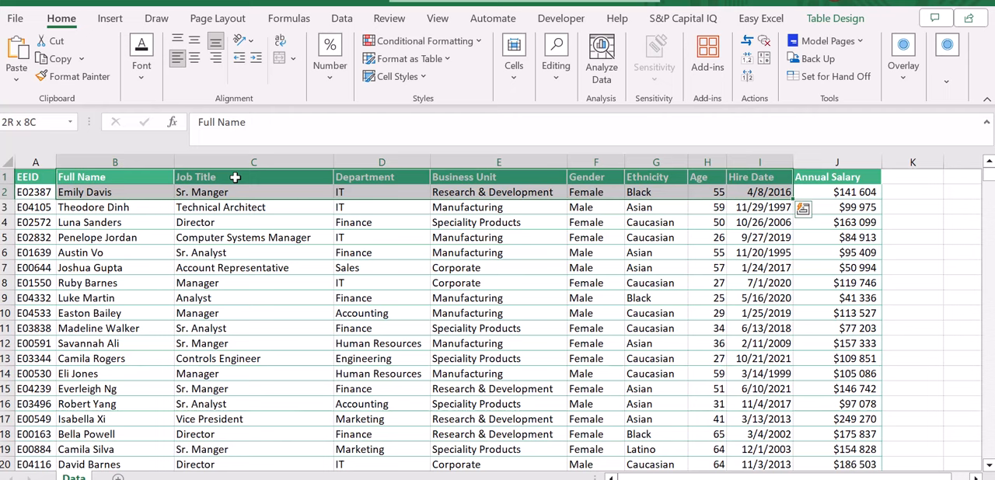
key(ctrl+q)
key(Escape)
Step: Copy the Full Name header from B1 into cell L1, outside the table
key(Left)
key(Right)
key(shift+Down)
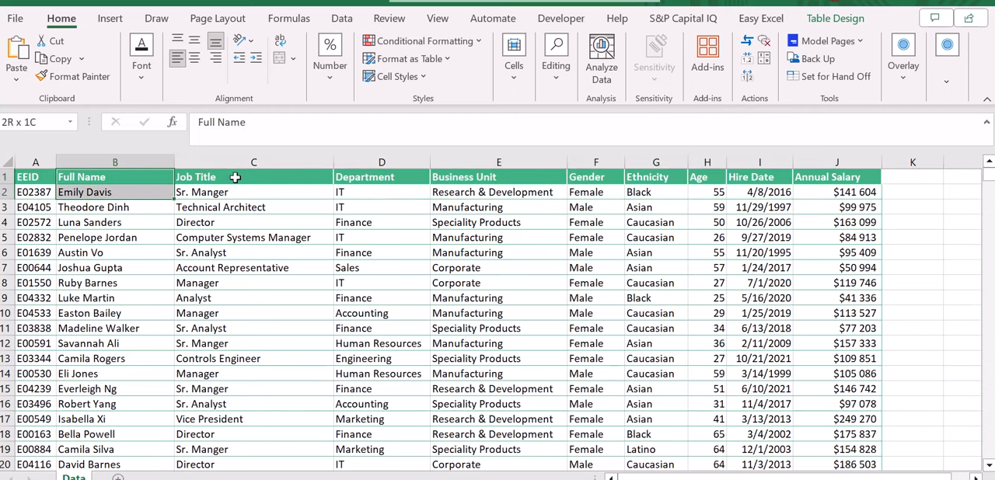
key(shift+Up)
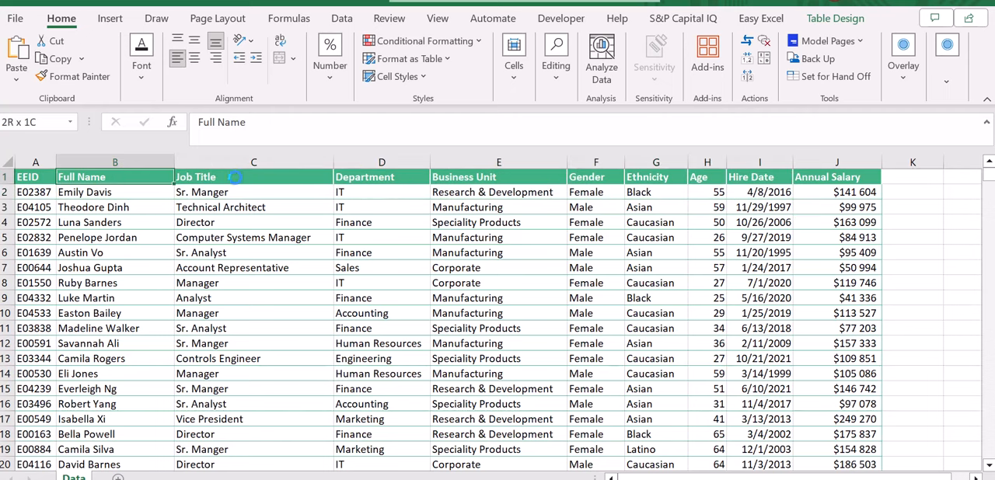
scroll(775, 190, right, 2)
click(832, 180)
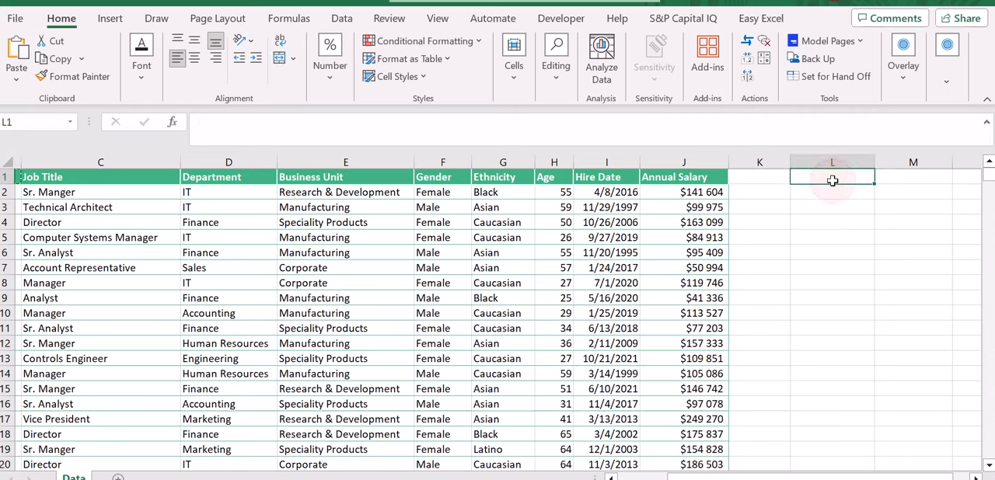
text(Full Name)
Step: Copy the Hire Date header from I1 into cell M1, beside the copied Full Name header
click(600, 169)
click(600, 175)
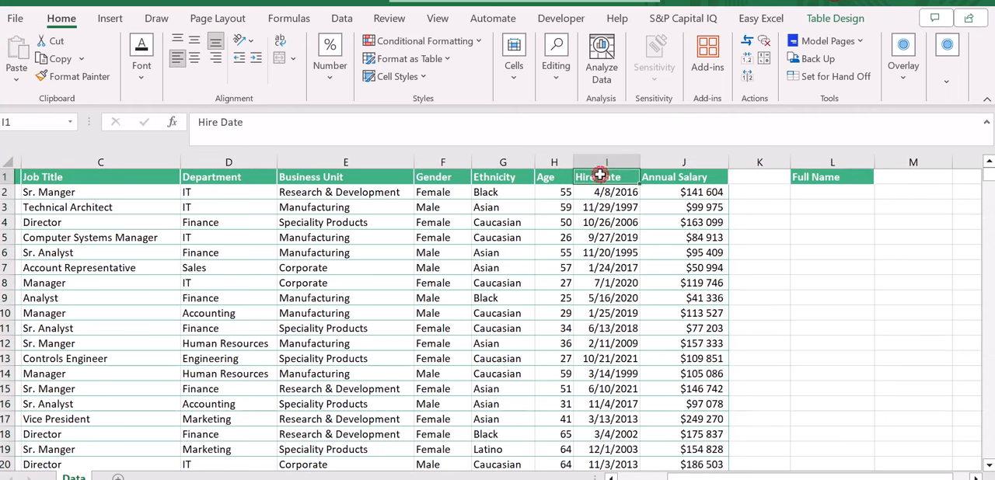
key(ctrl+c)
click(905, 178)
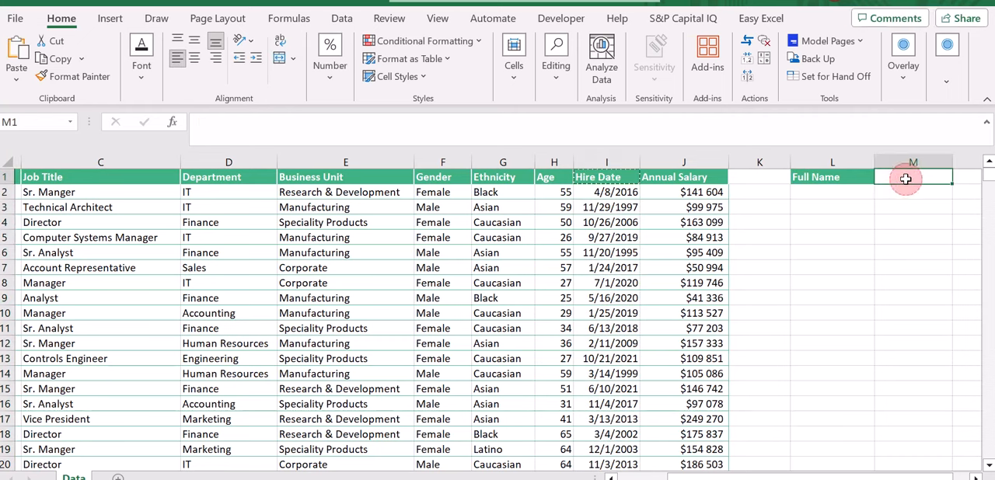
key(ctrl+v)
key(Escape)
Step: Copy the employee's full name from B11 into cell L2 as the lookup value
click(826, 193)
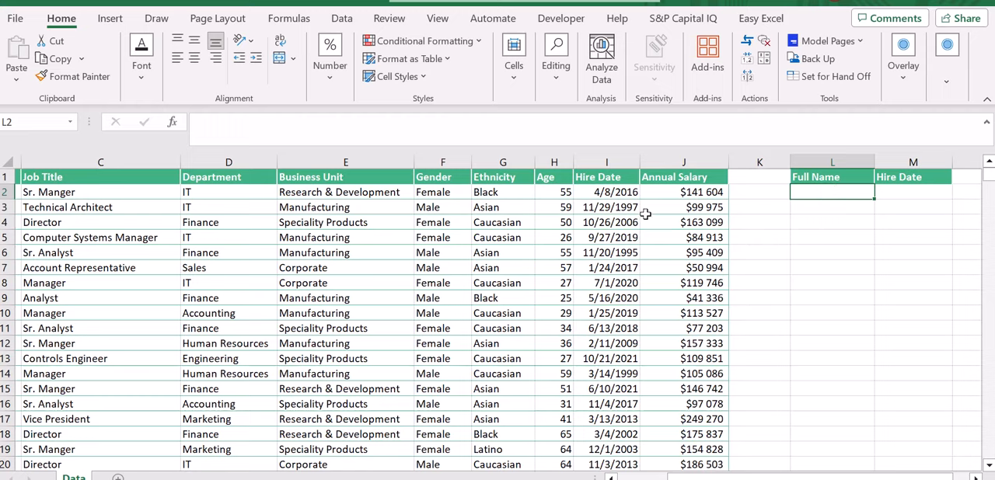
scroll(645, 213, left, 3)
click(164, 327)
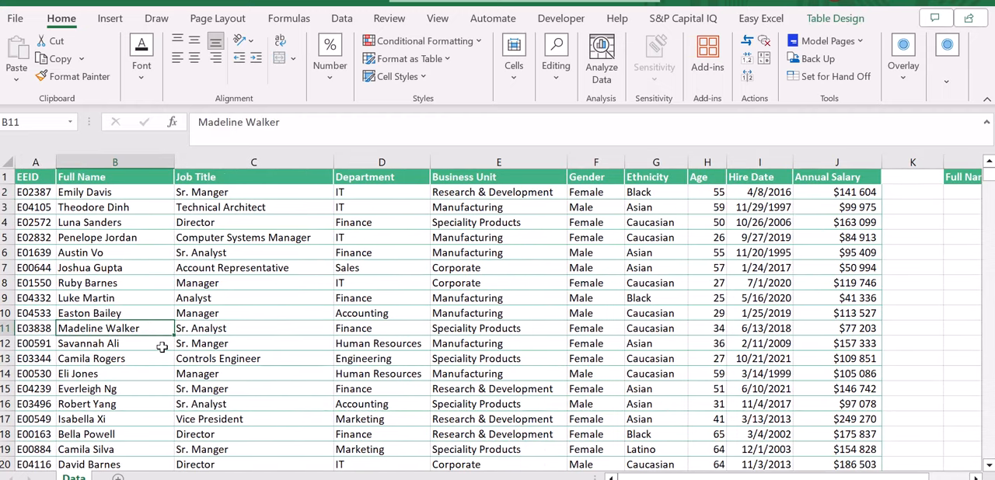
key(ctrl+c)
scroll(161, 348, right, 3)
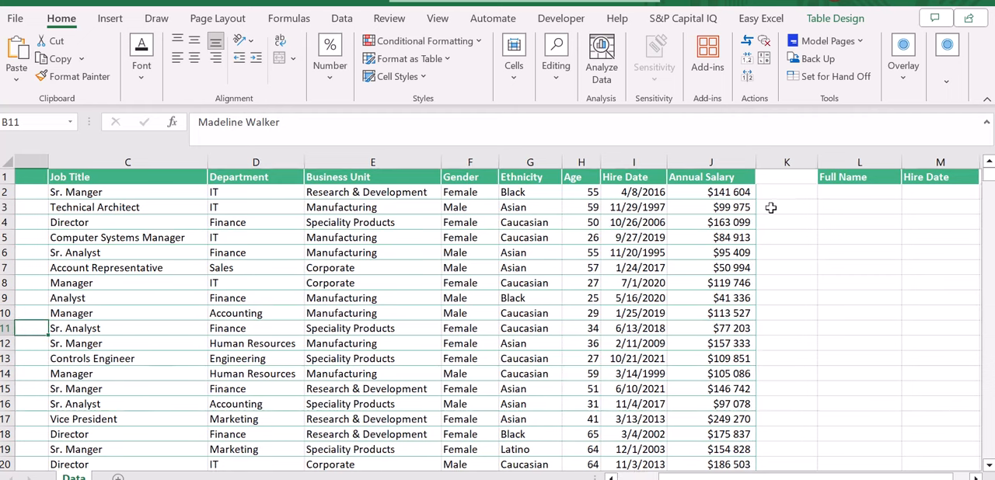
click(845, 195)
key(ctrl+v)
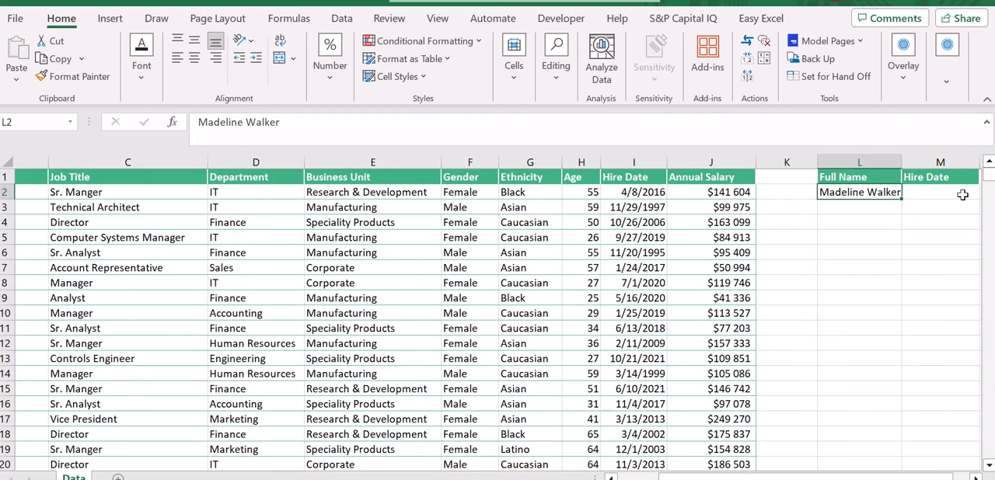
Step: Auto-fit the width of column L to the employee name it contains
click(937, 191)
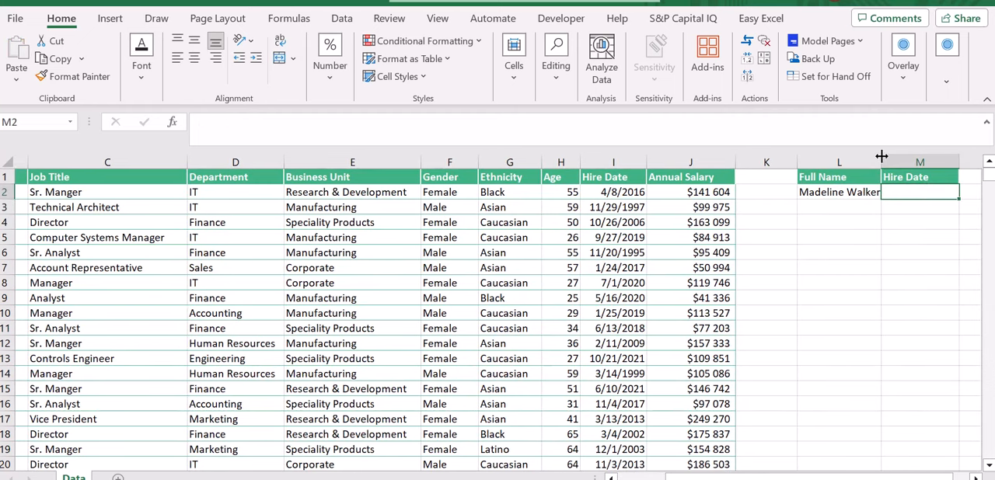
double_click(881, 157)
click(853, 192)
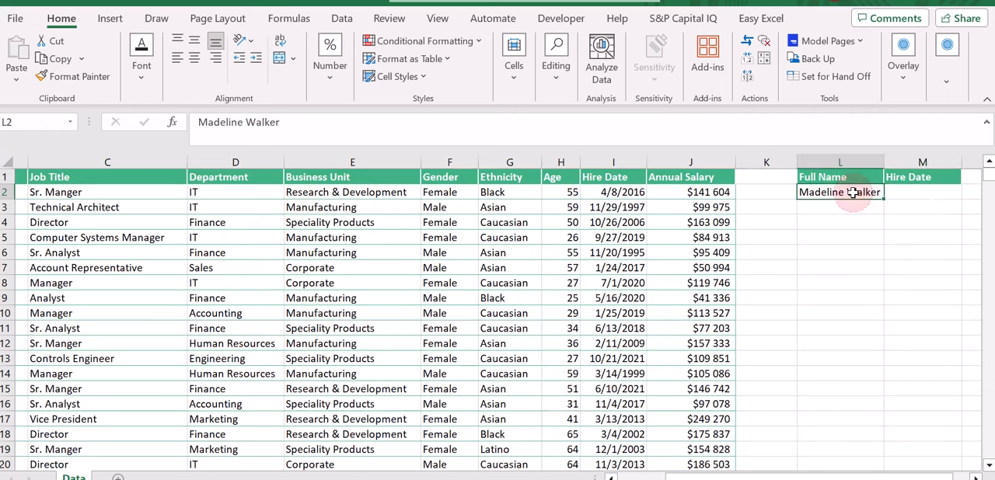
Step: Begin an XLOOKUP formula in M2 with cell L2 as the lookup value
scroll(805, 192, right, 1)
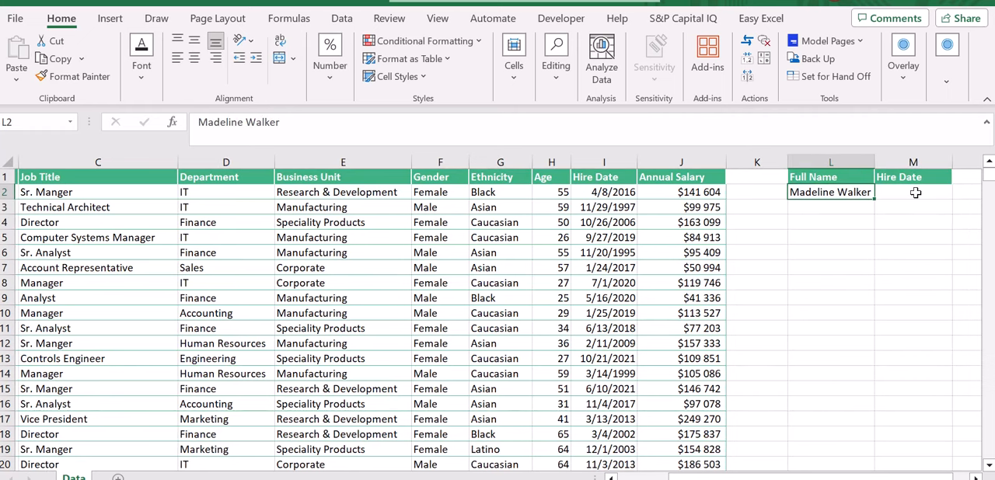
click(898, 194)
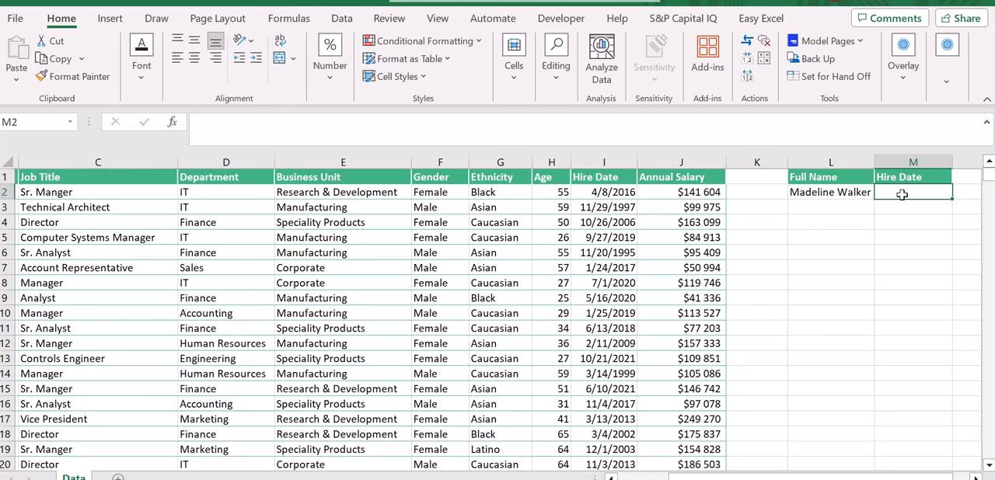
text(=xloo)
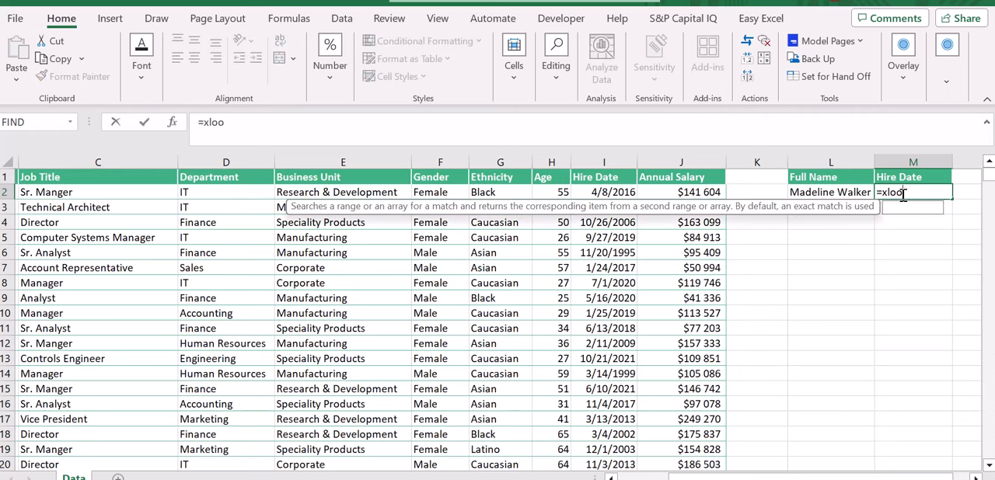
text(kup()
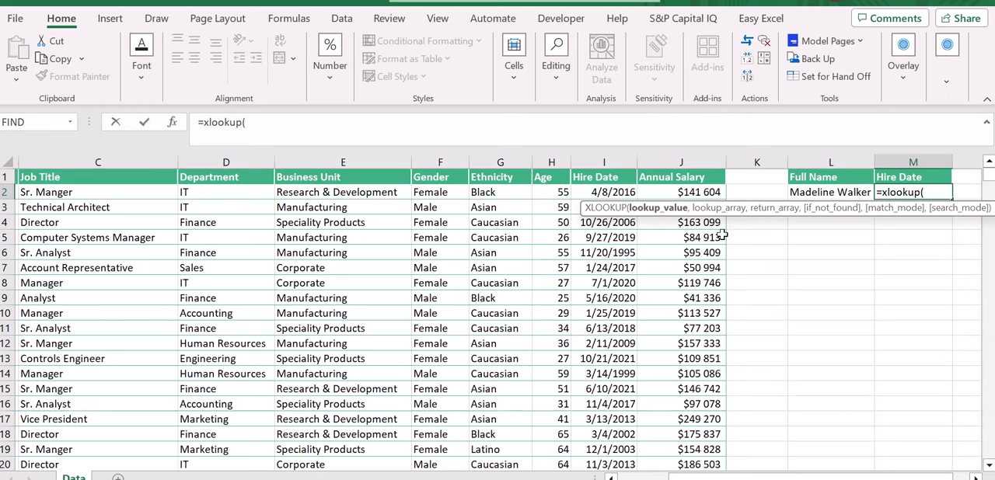
click(828, 192)
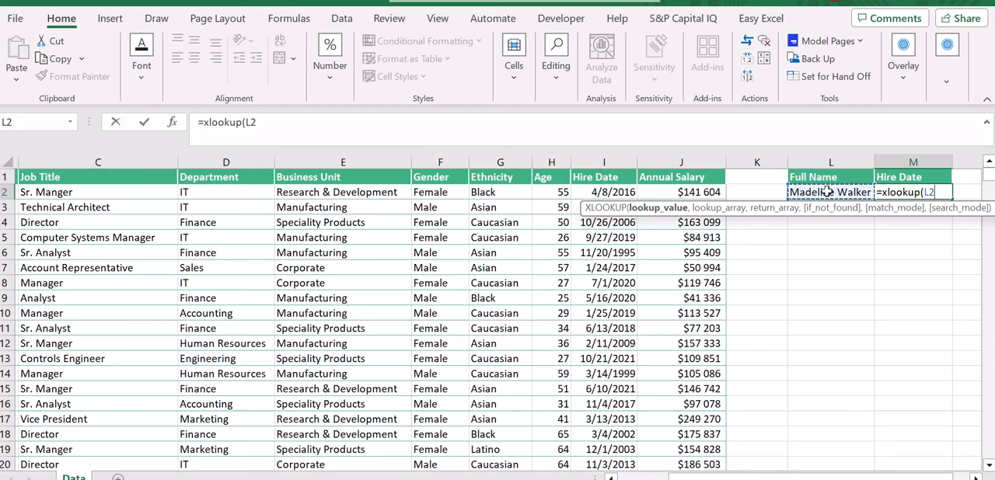
text(,)
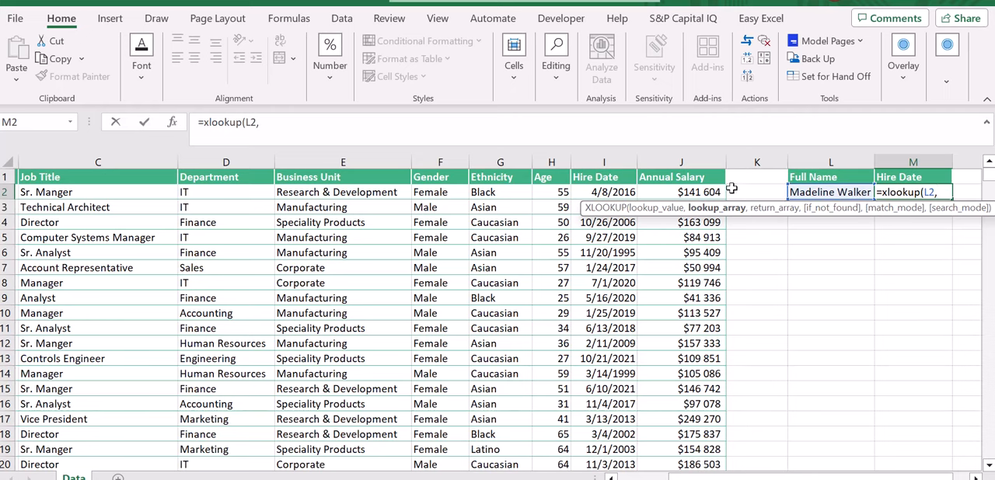
Step: Add the Full Name column B:B as the lookup array of the XLOOKUP formula
scroll(538, 253, left, 3)
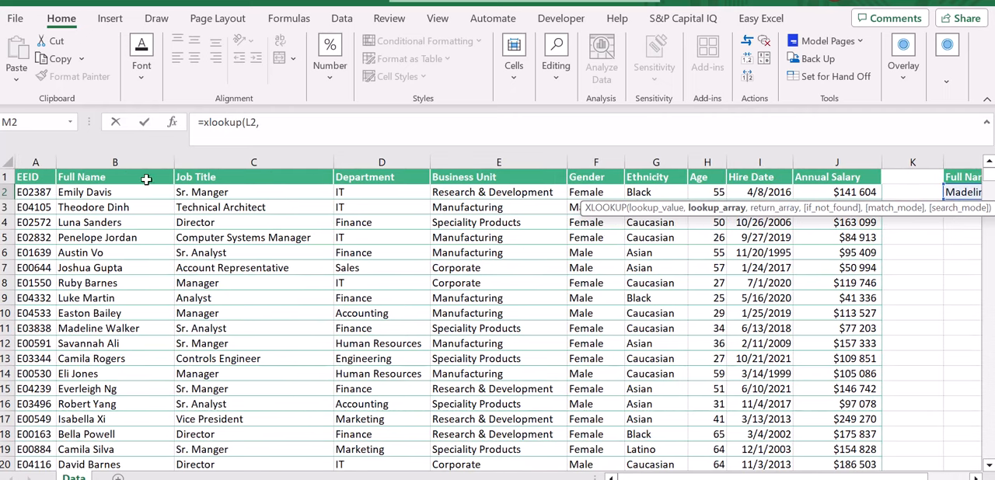
click(137, 163)
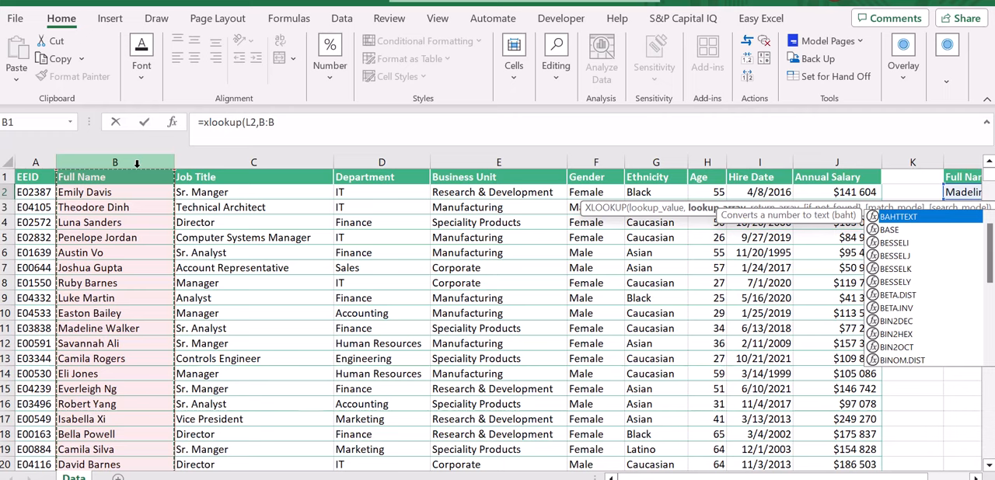
text(,)
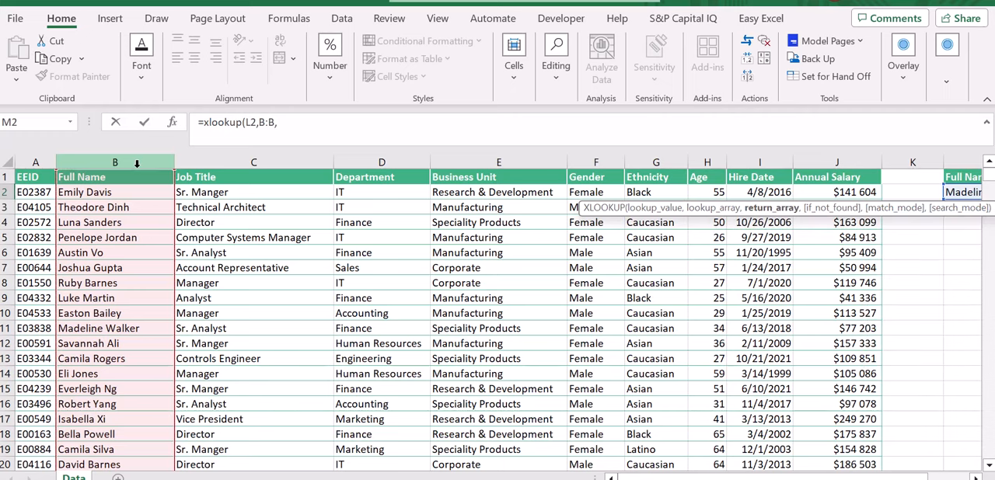
Step: Add the Hire Date column I:I as the return array and complete the XLOOKUP formula in M2
scroll(470, 261, right, 3)
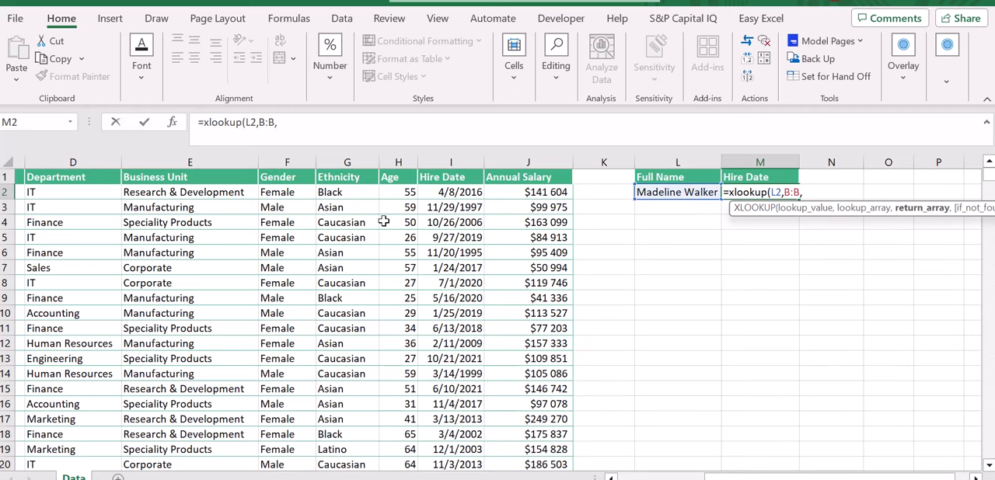
scroll(384, 223, left, 2)
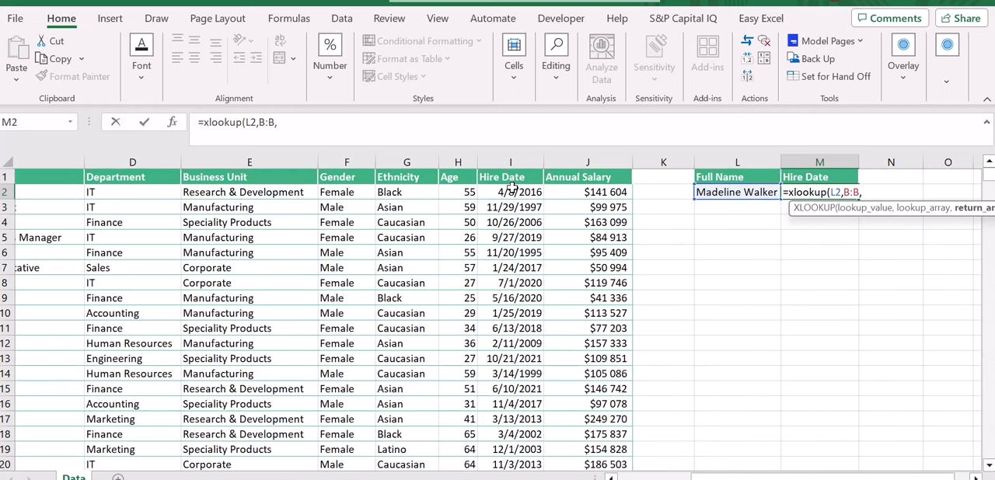
click(516, 160)
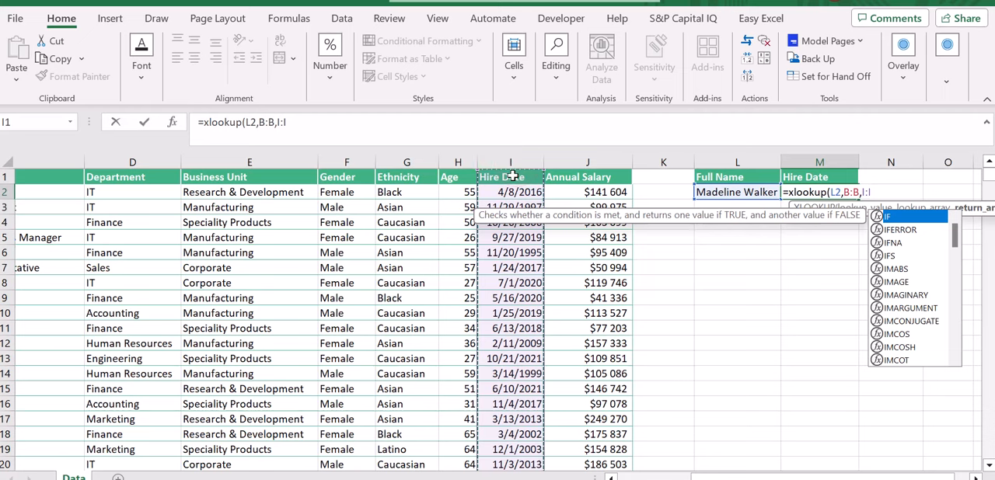
scroll(513, 176, right, 2)
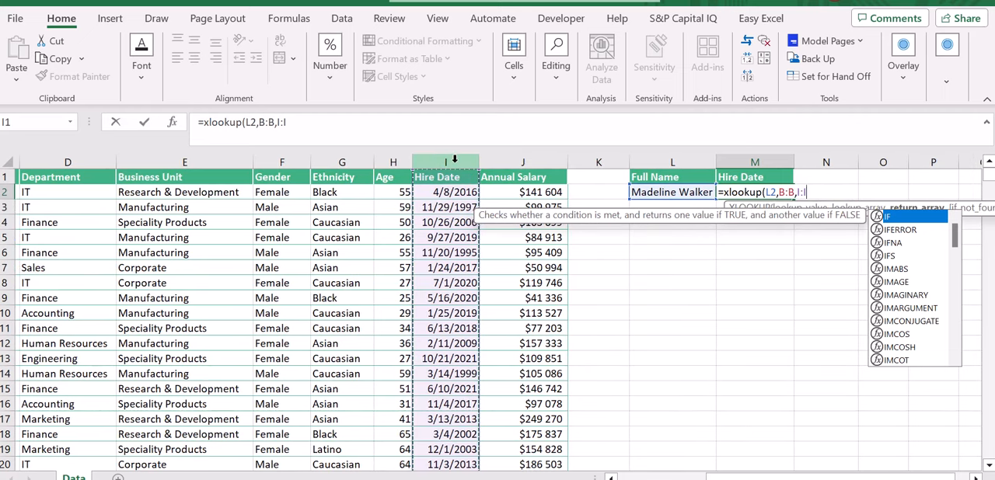
text())
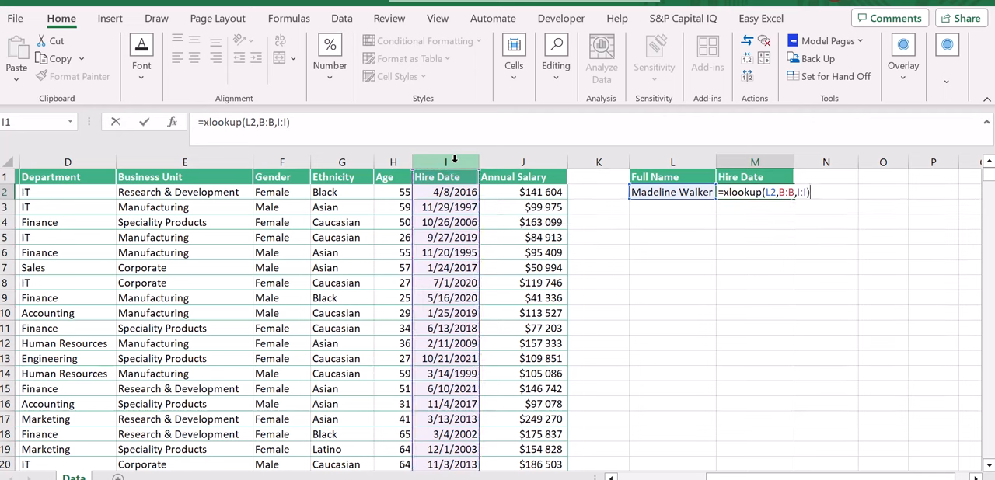
key(Return)
key(Up)
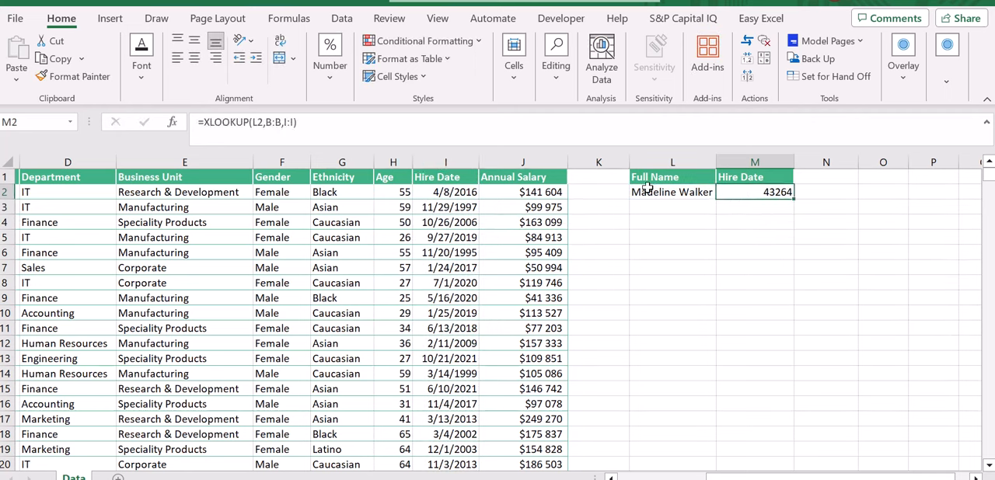
Step: Format the lookup result in M2 as a short date
click(326, 69)
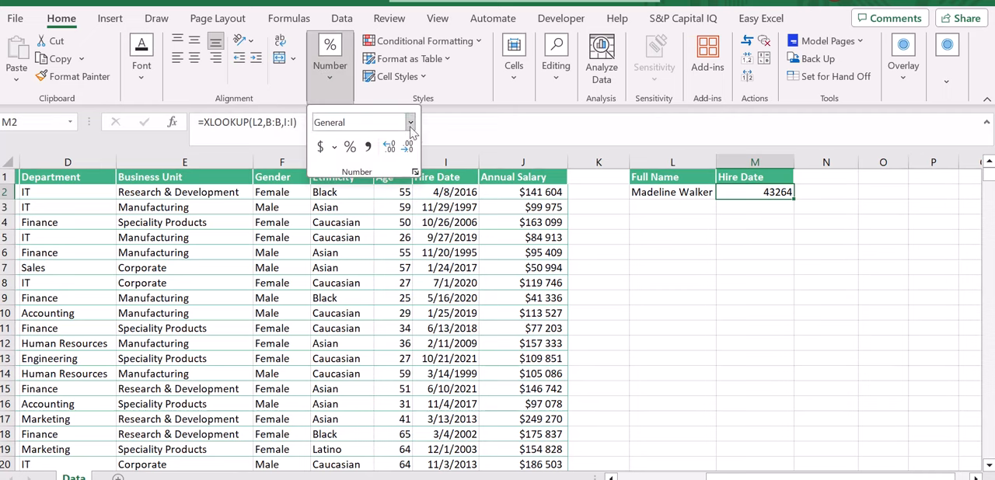
click(409, 122)
click(382, 311)
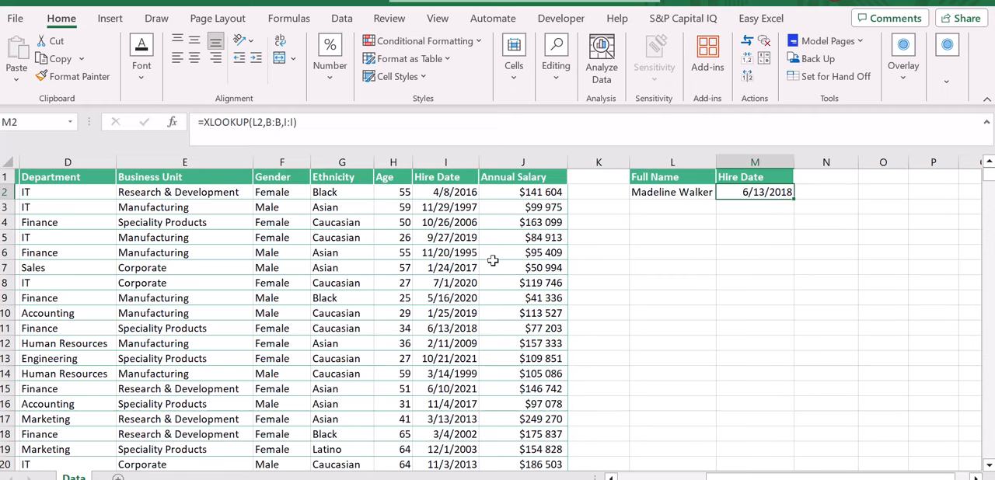
Step: Check the looked-up hire date against the employee's own record in row 11 of the table
scroll(696, 269, left, 5)
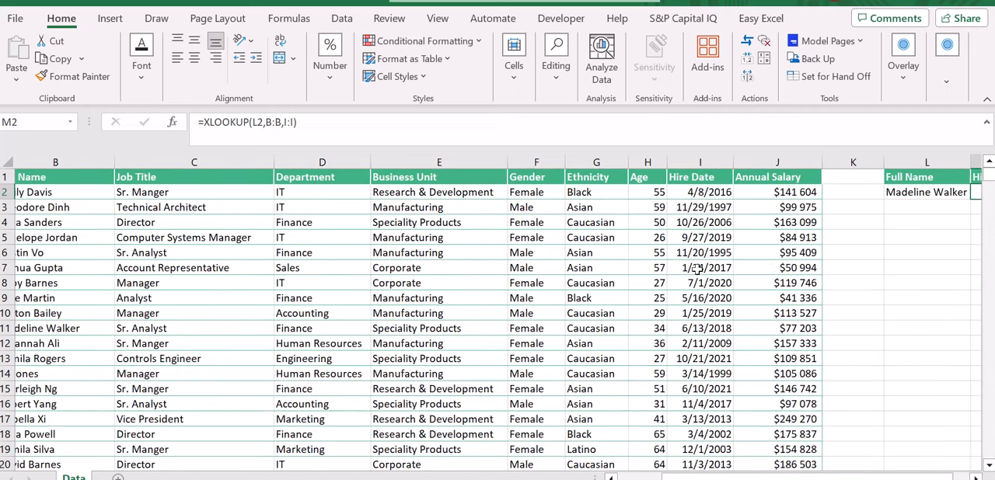
click(101, 325)
key(Right)
key(Right)
key(Right)
key(Right)
key(Right)
key(Right)
key(Right)
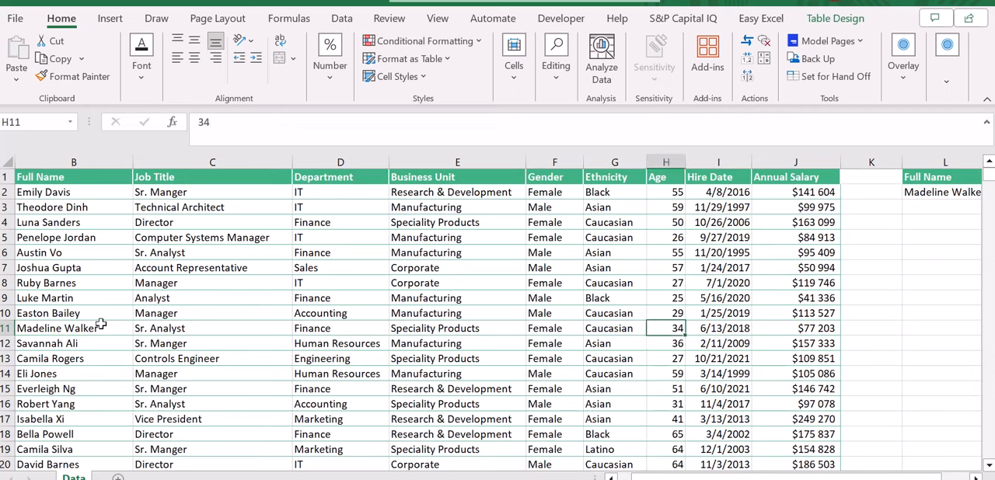
scroll(101, 325, right, 1)
scroll(101, 325, right, 2)
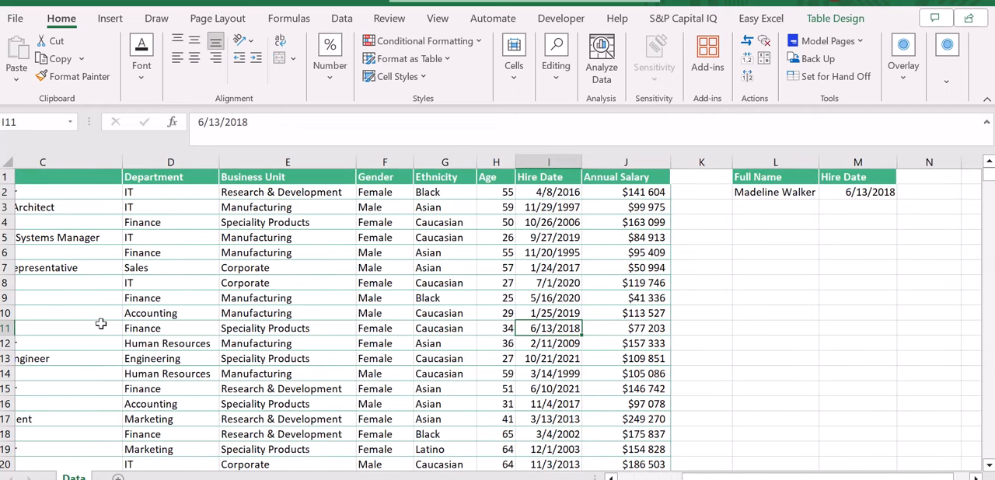
scroll(860, 186, right, 1)
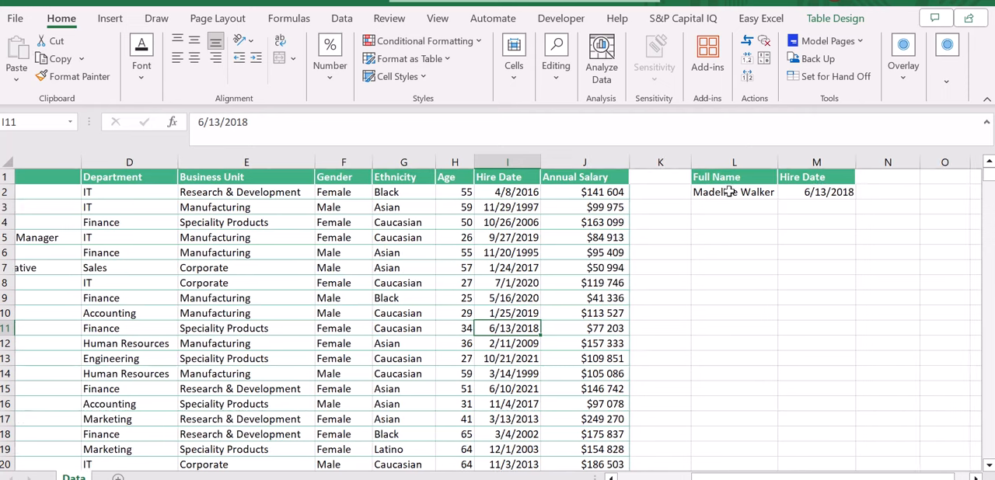
Step: Replace the lookup name in L2 with the employee's full name copied from B6
click(728, 191)
scroll(429, 263, left, 4)
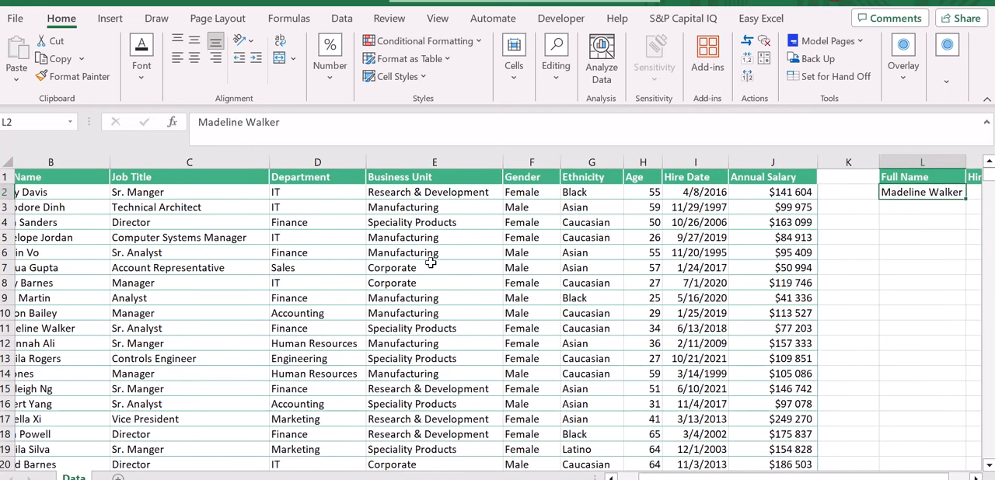
scroll(96, 255, left, 1)
click(97, 204)
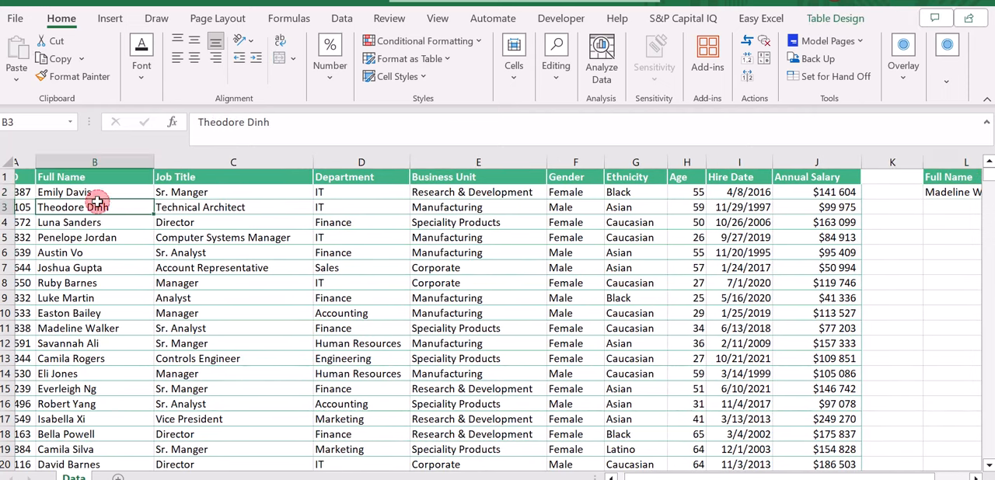
key(Down)
key(Down)
key(Down)
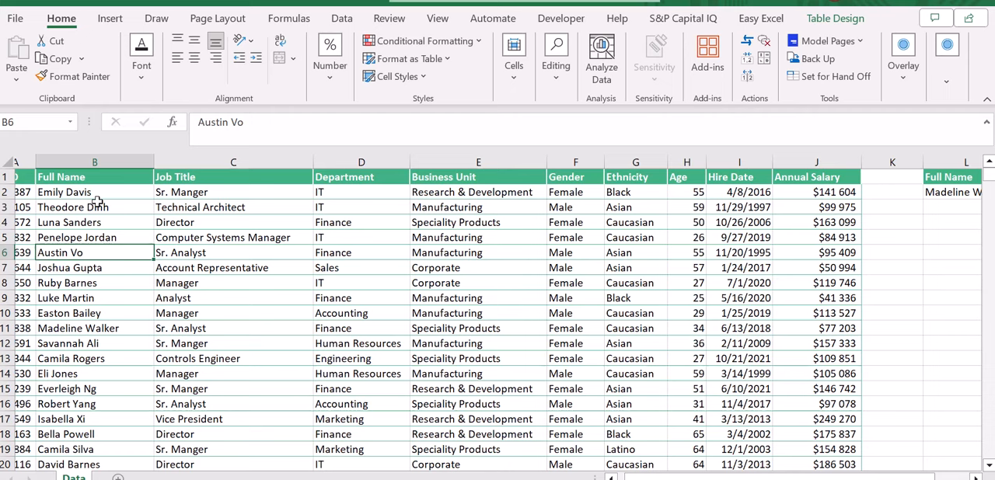
scroll(712, 174, right, 3)
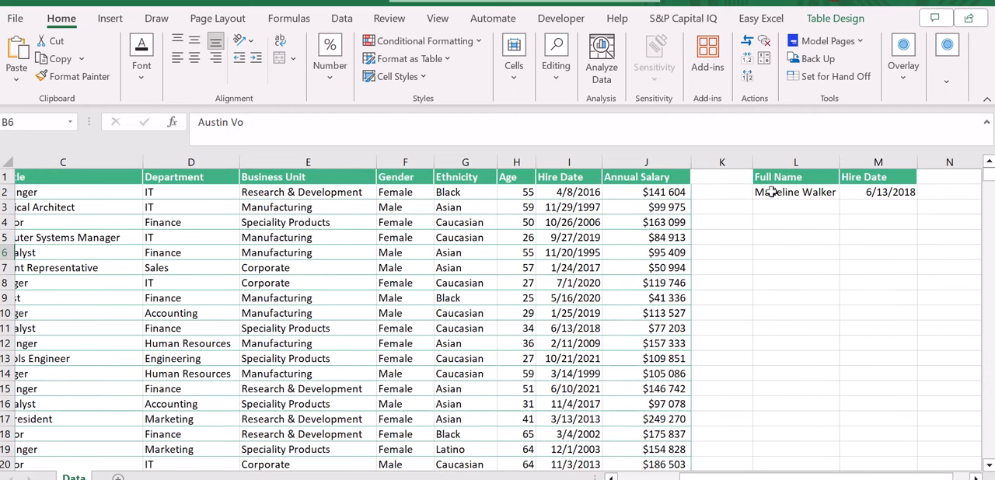
click(771, 191)
text(Austin Vo)
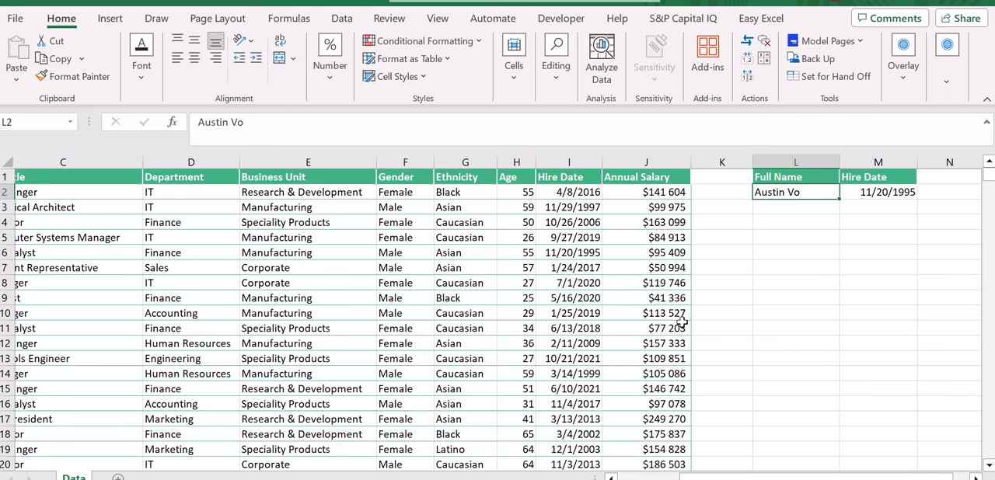
Step: Copy the Department header from D1 into cell L6, below the hire date lookup
key(Up)
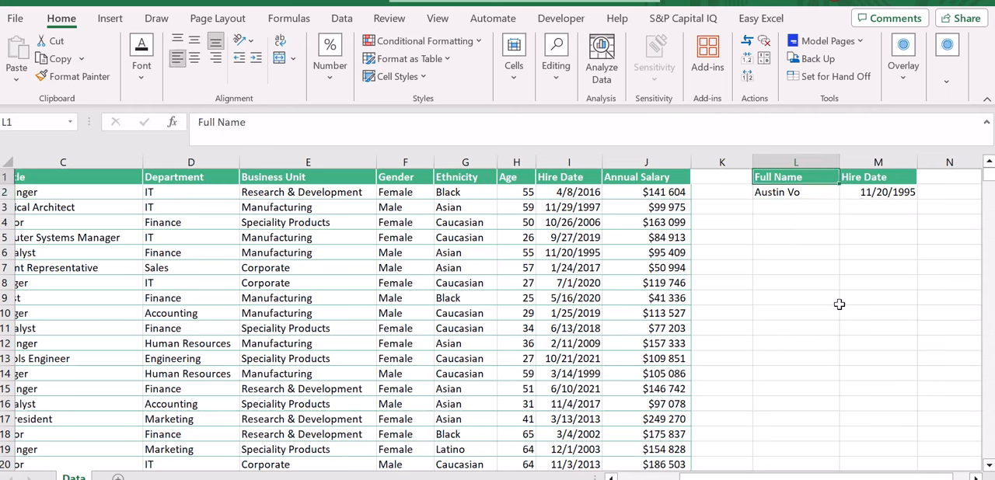
click(800, 242)
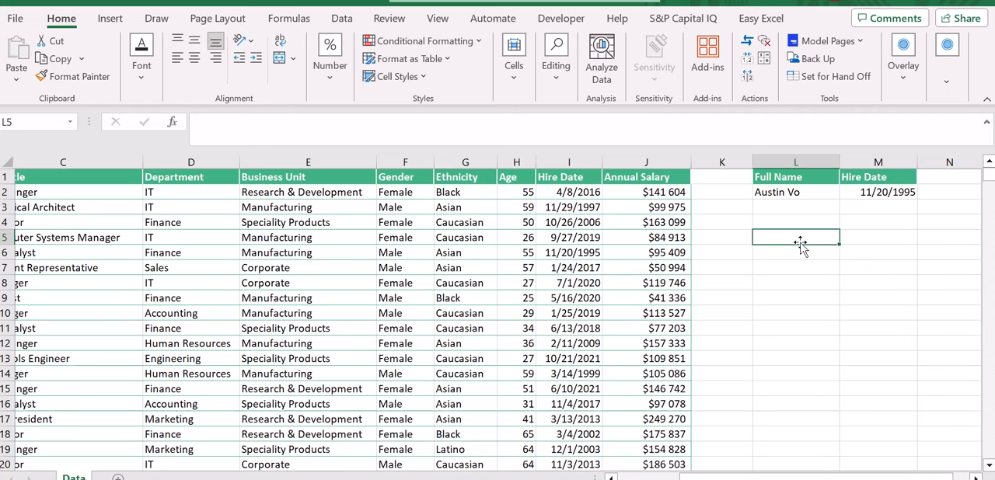
click(208, 176)
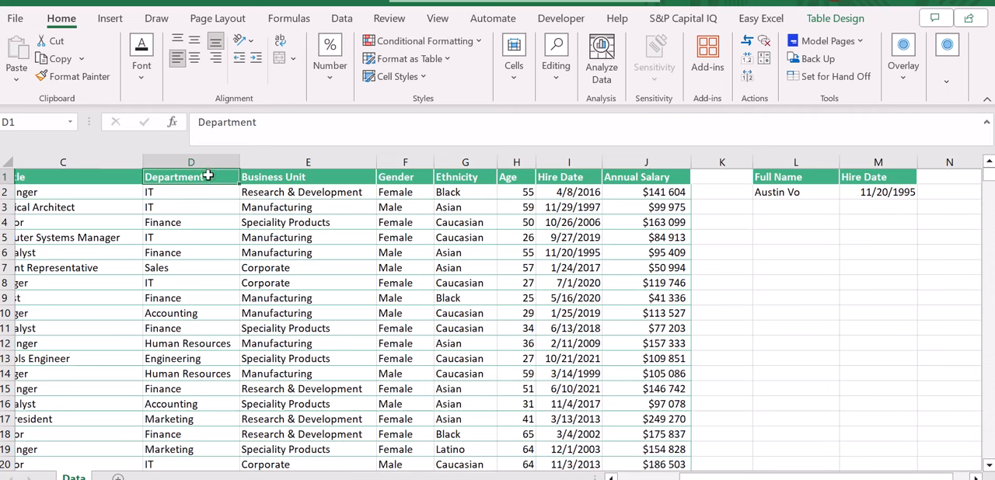
key(ctrl+c)
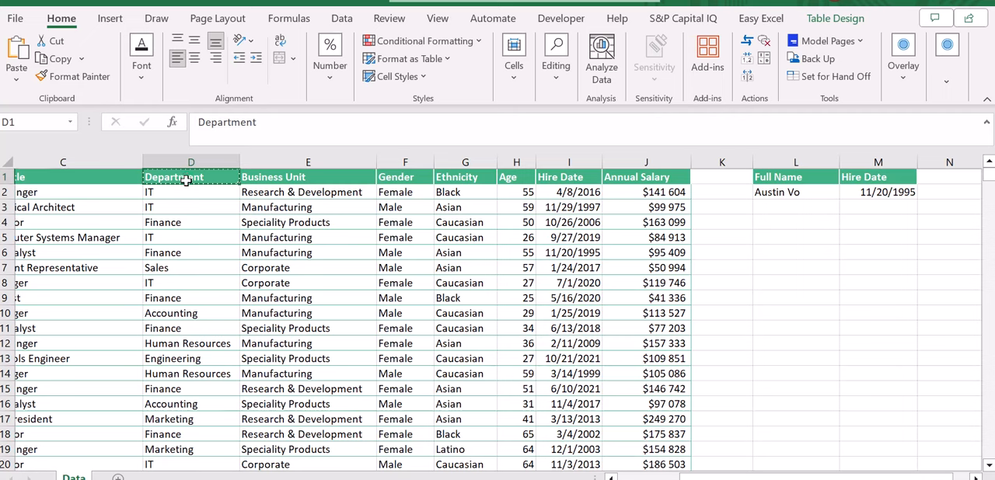
click(800, 258)
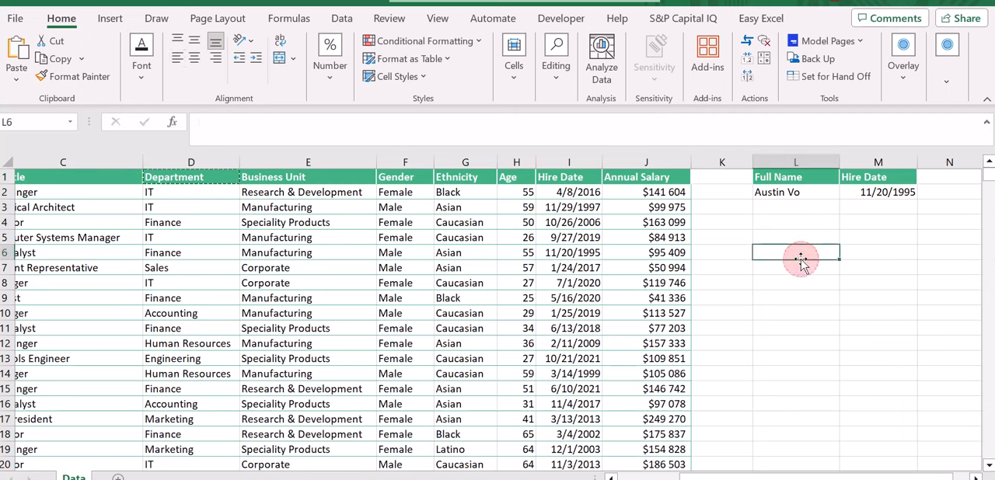
key(ctrl+v)
key(Escape)
Step: Copy the Annual Salary header from J1 into cell M6, beside the copied Department header
click(654, 178)
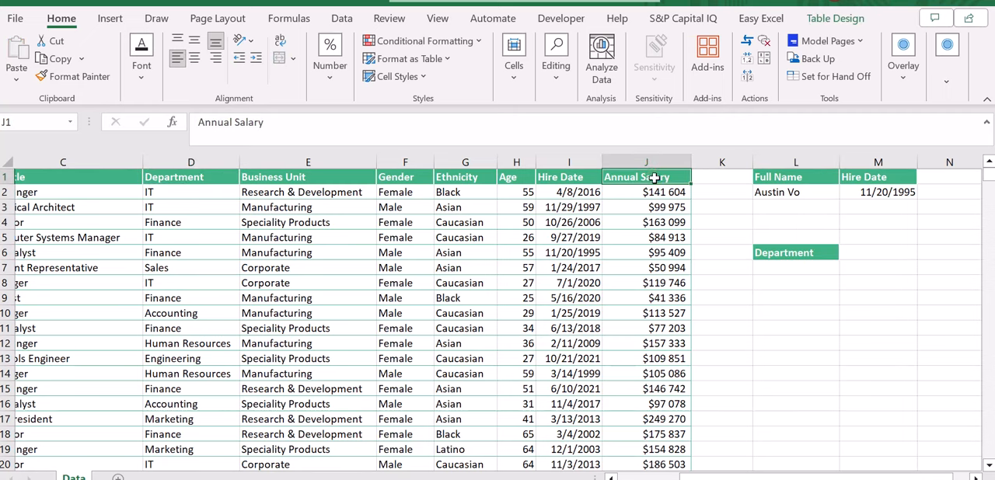
key(ctrl+c)
click(890, 262)
key(ctrl+v)
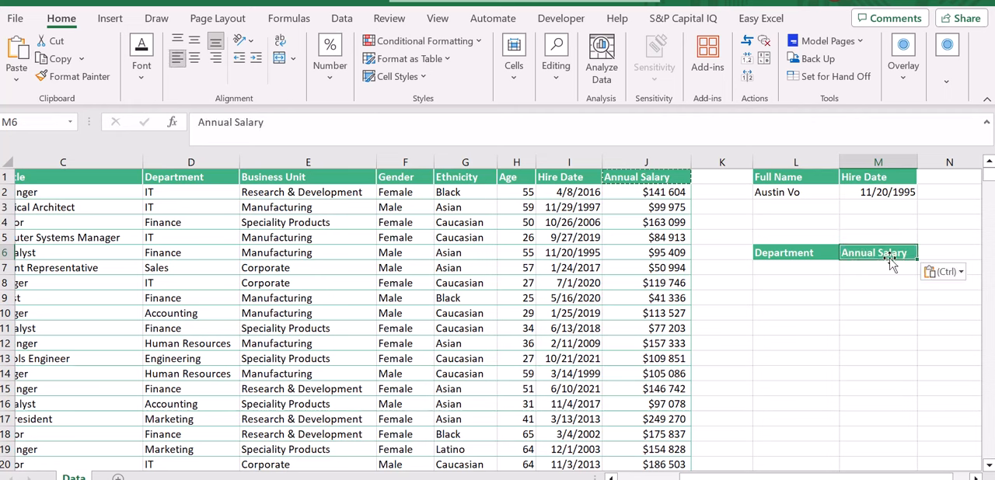
key(Escape)
Step: Copy the department IT from D2 into cell L7 as the criterion
click(788, 272)
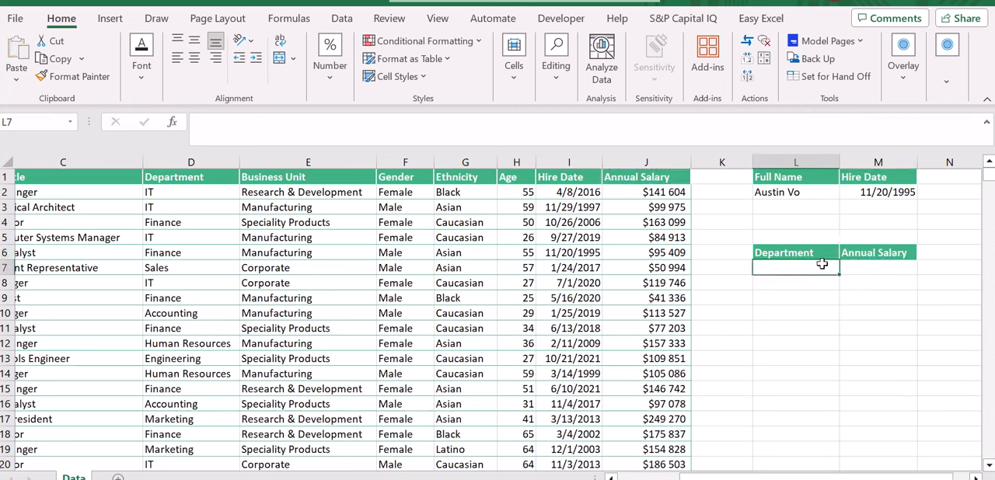
click(191, 192)
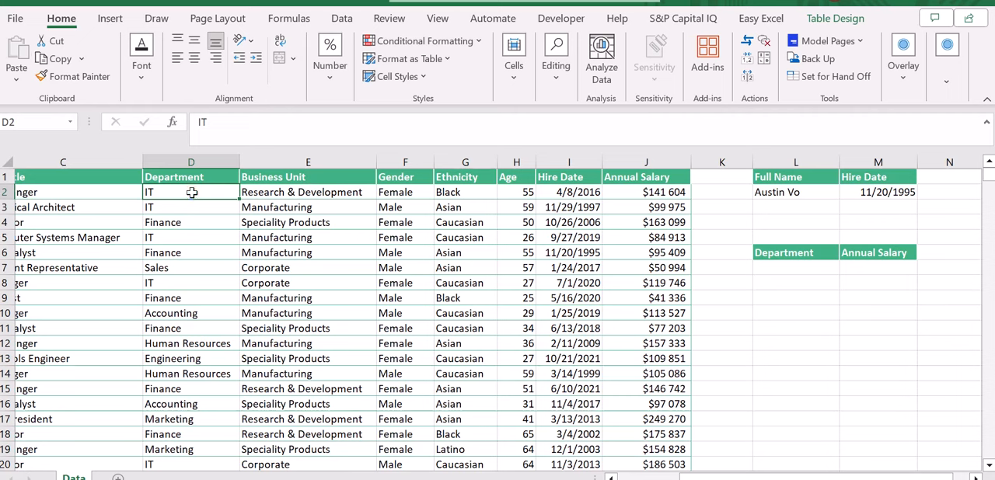
key(ctrl+c)
click(791, 269)
key(Return)
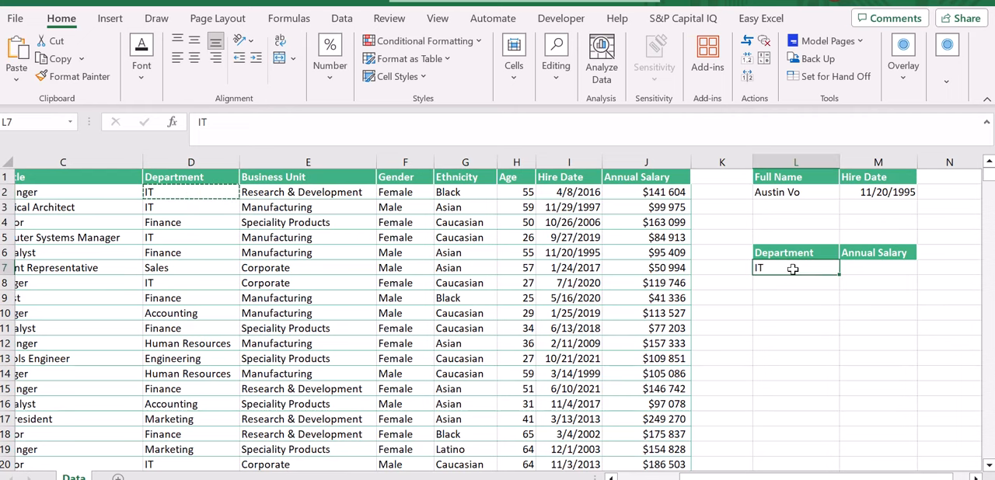
Step: Enter a SUMIFS formula in M7 that sums column J where column D matches the department in L7
click(859, 265)
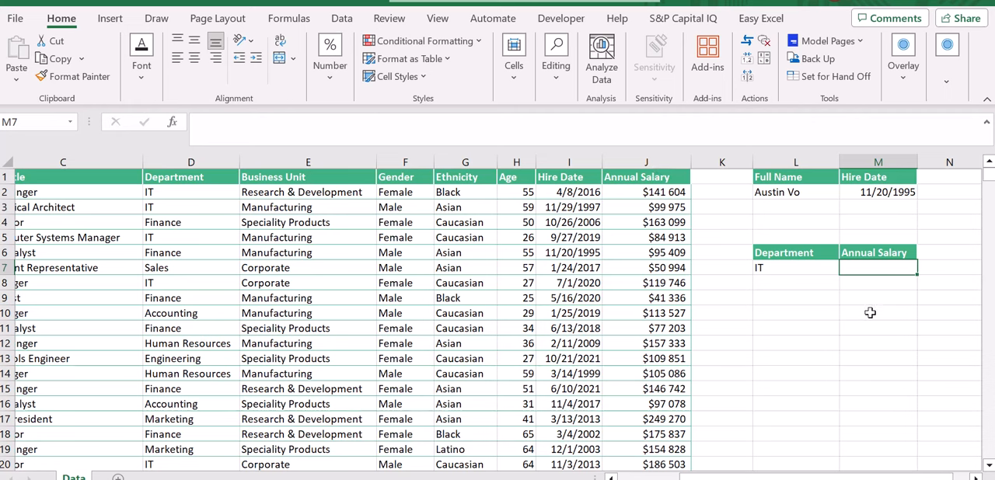
text(=)
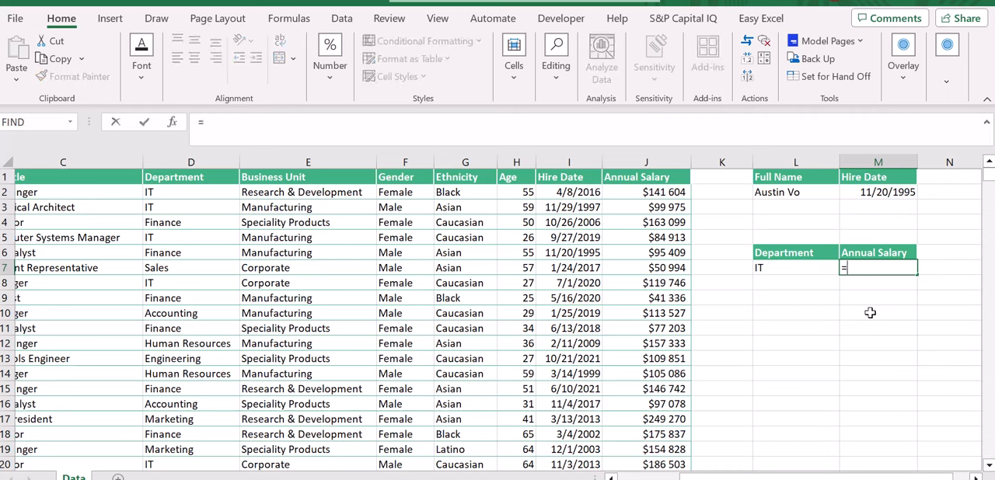
text(sumifs)
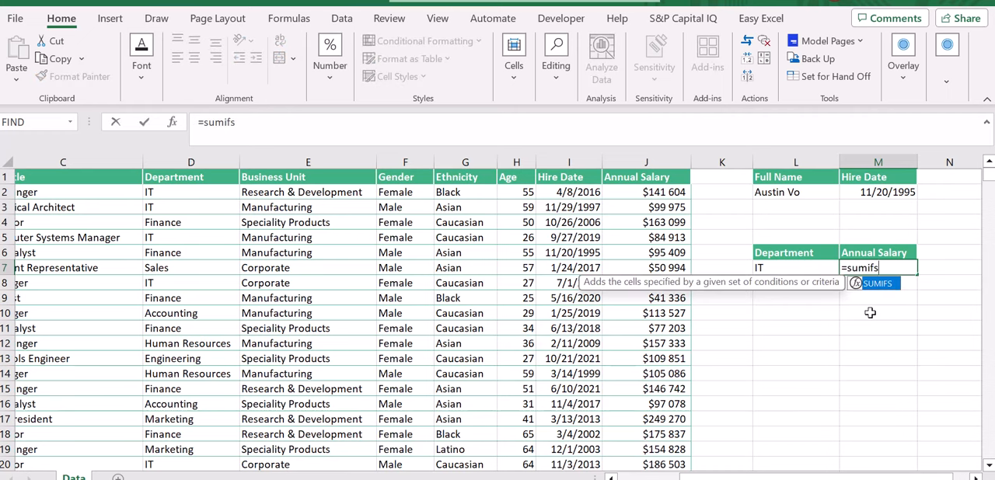
text(()
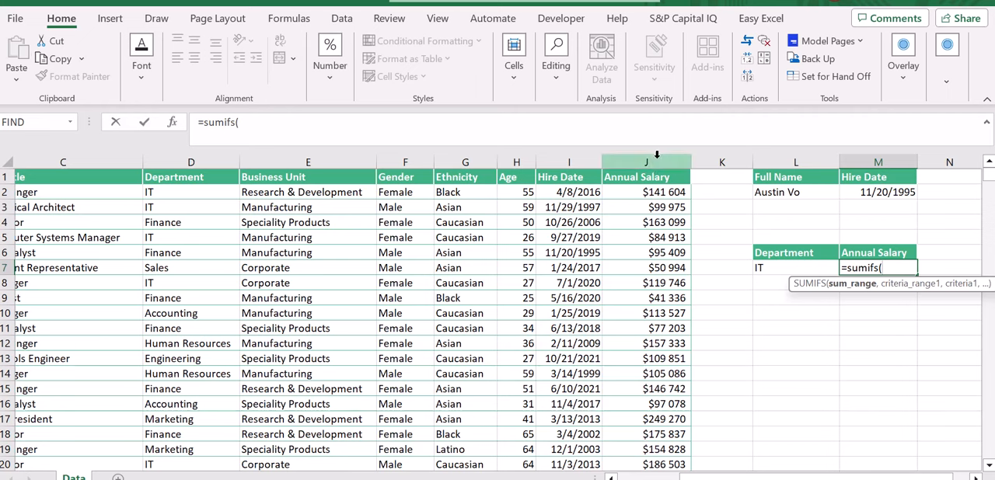
click(657, 155)
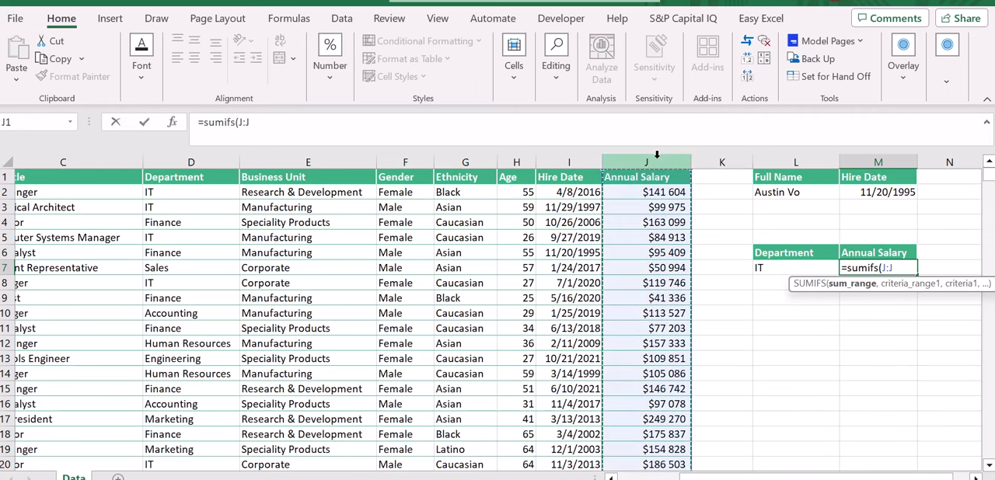
text(,)
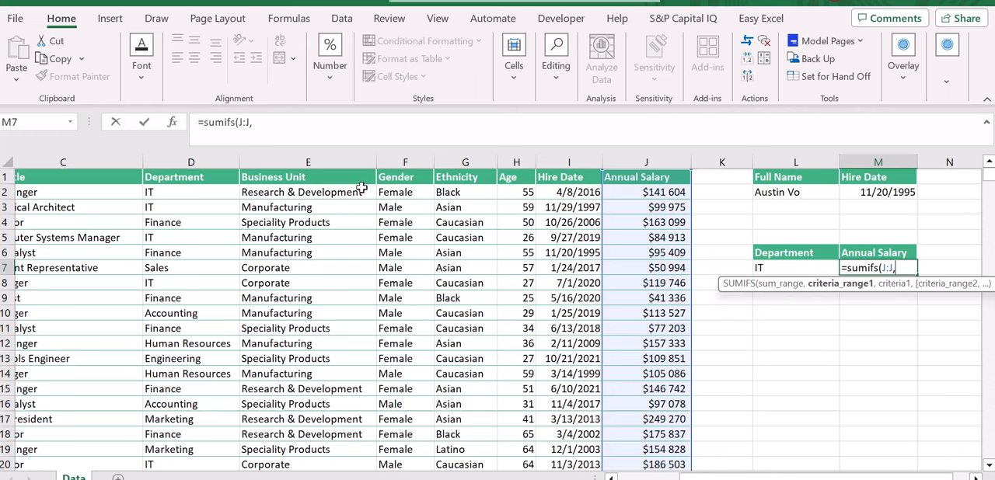
click(190, 167)
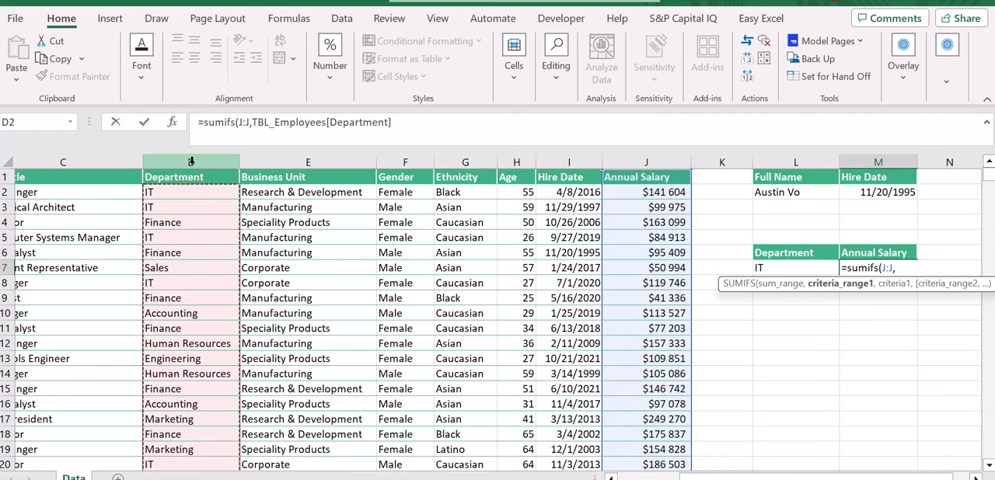
click(190, 162)
text(,D:D,)
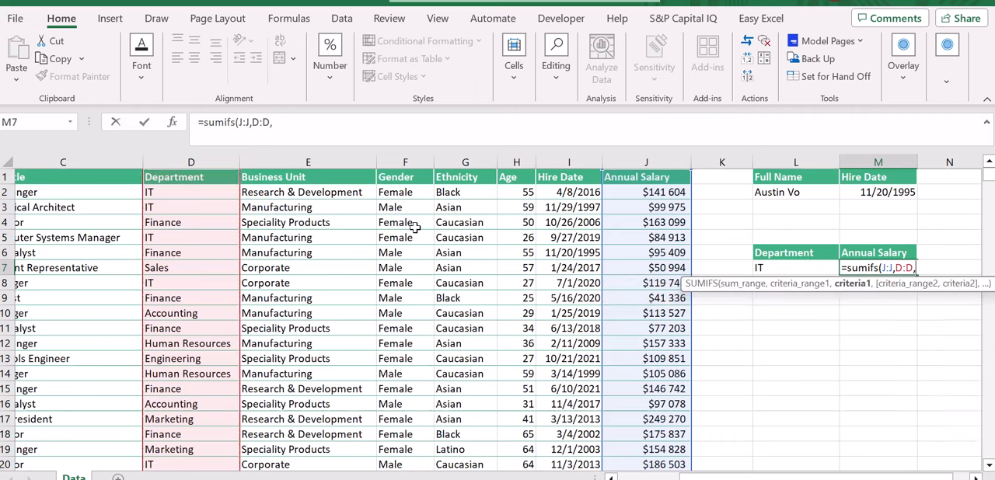
scroll(626, 283, right, 1)
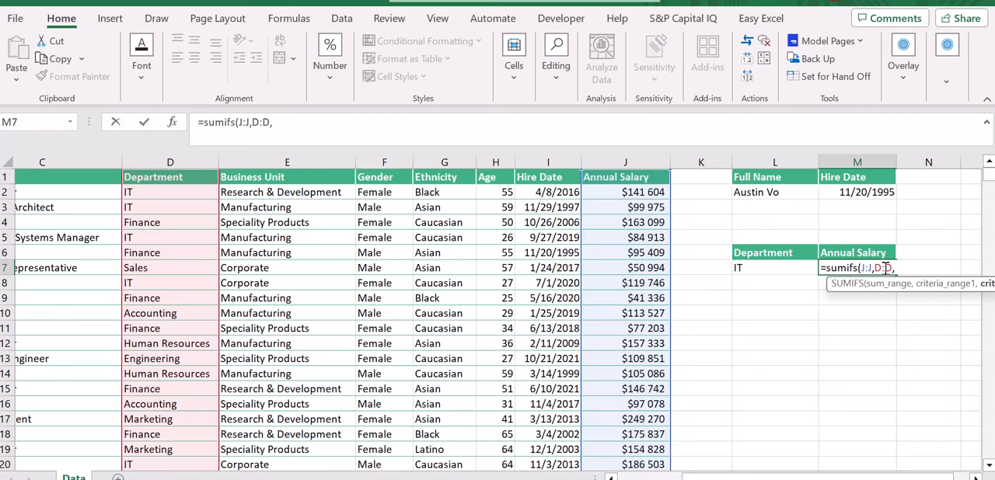
click(758, 270)
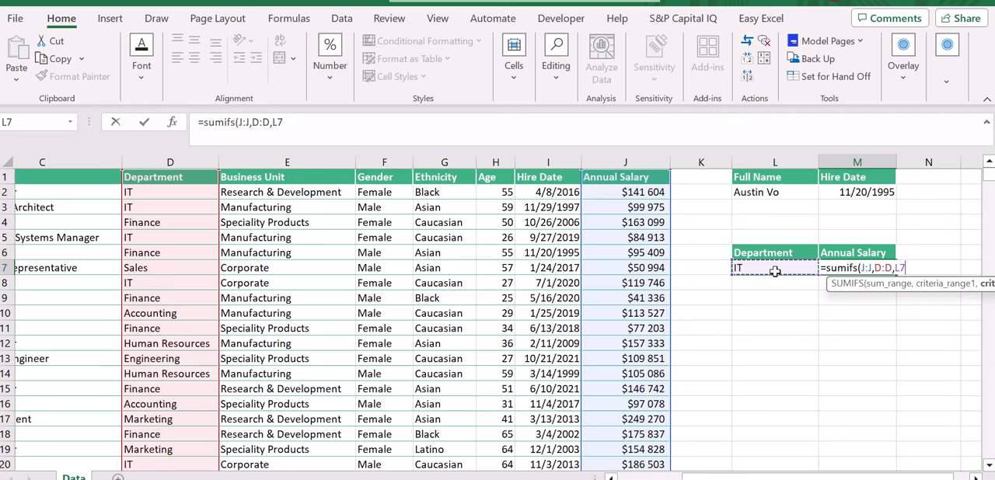
key(ctrl+Return)
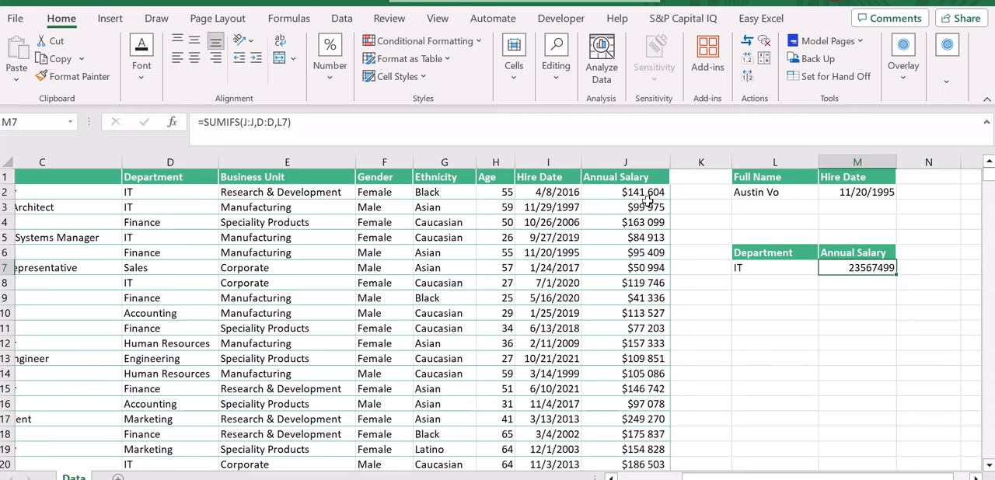
Step: Format the salary total in M7 as Currency with the $ symbol and 0 decimal places
key(ctrl+1)
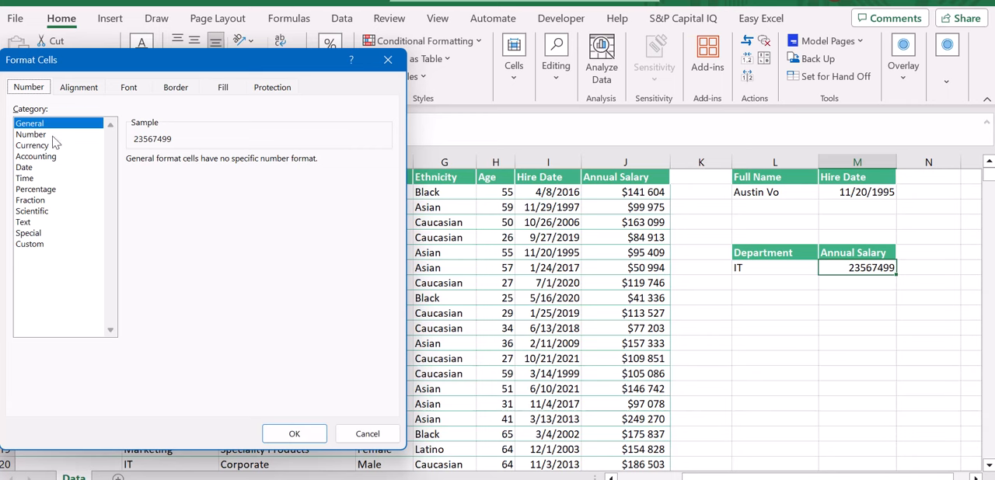
click(46, 146)
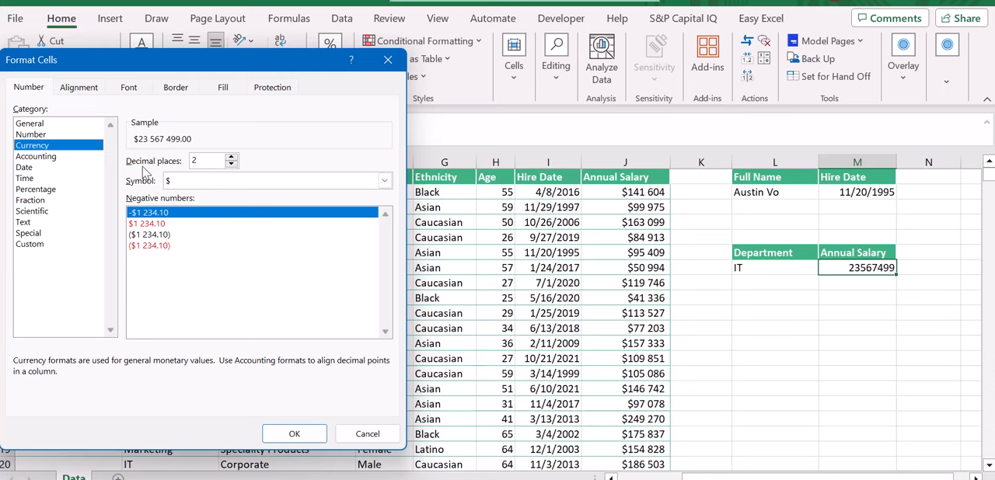
click(231, 164)
click(230, 164)
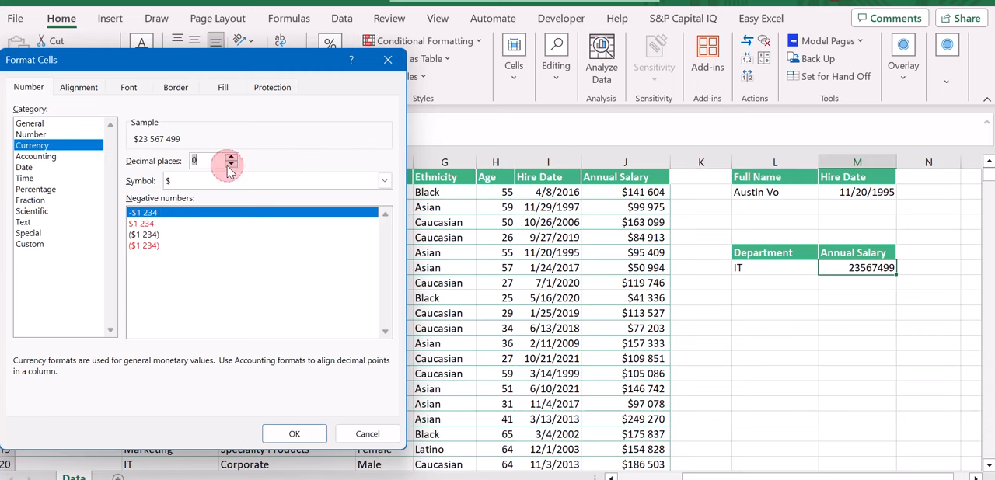
click(295, 433)
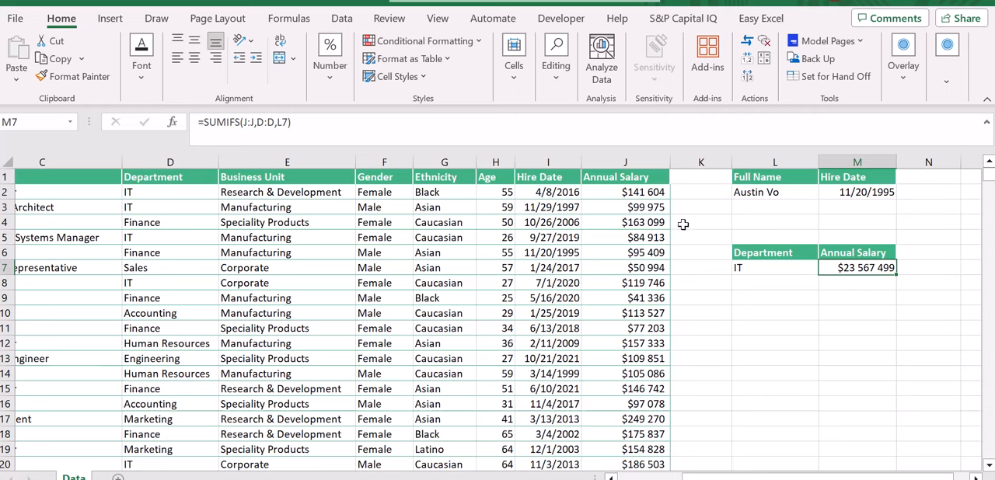
Step: Turn on the filter controls for the employee table's header row
click(648, 180)
key(ctrl+shift+Left)
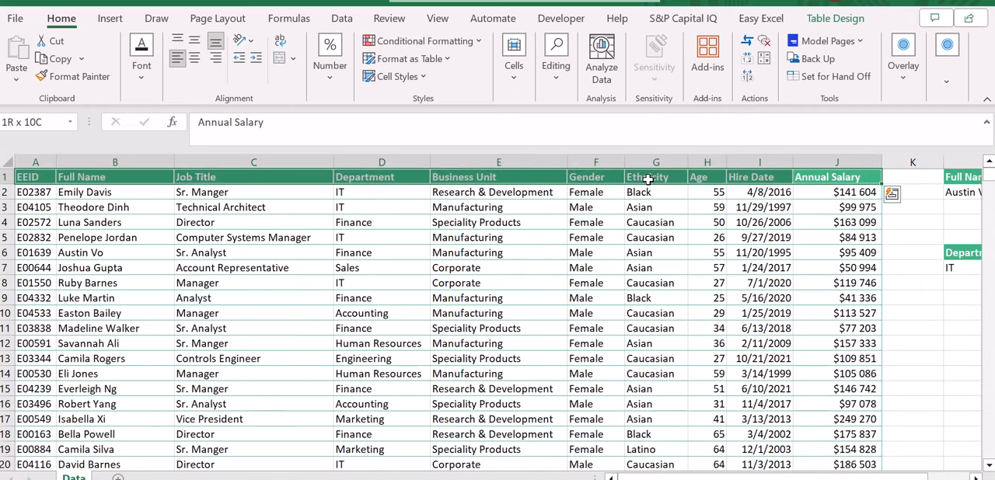
key(Left)
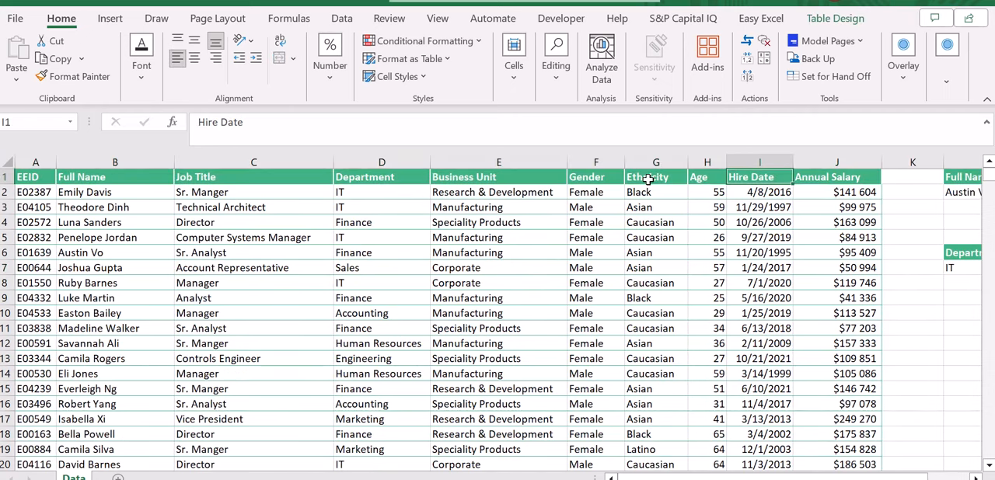
key(shift+space)
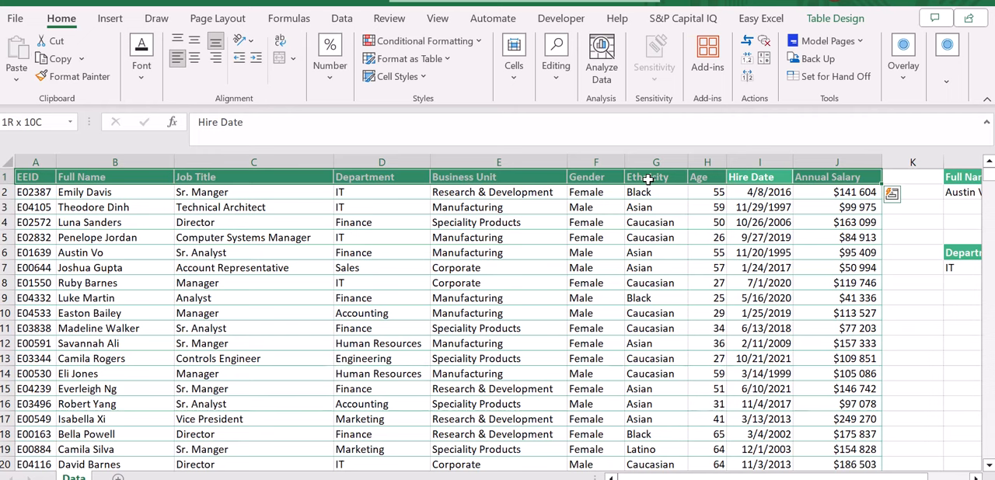
key(ctrl+shift+l)
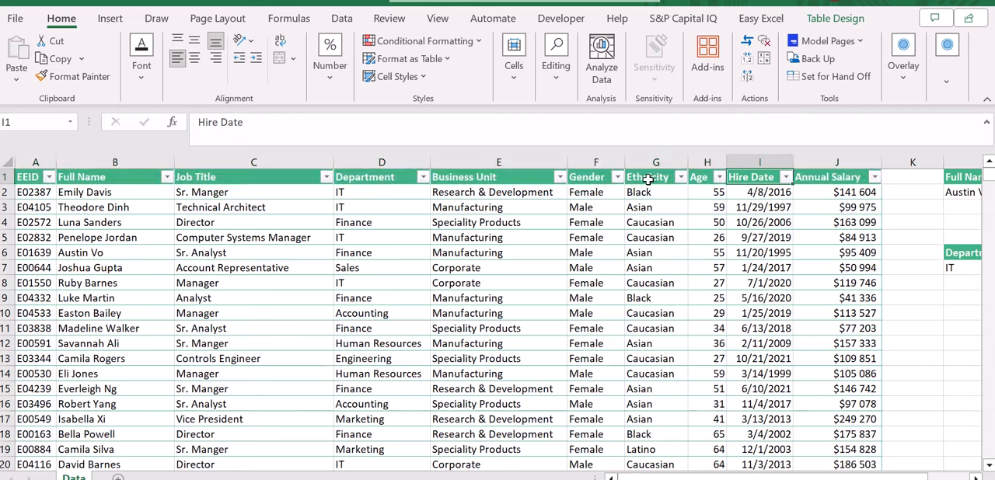
Step: Filter the employee table's Department column to show only IT
key(Left)
key(Left)
key(Left)
key(Left)
key(Left)
key(alt+Down)
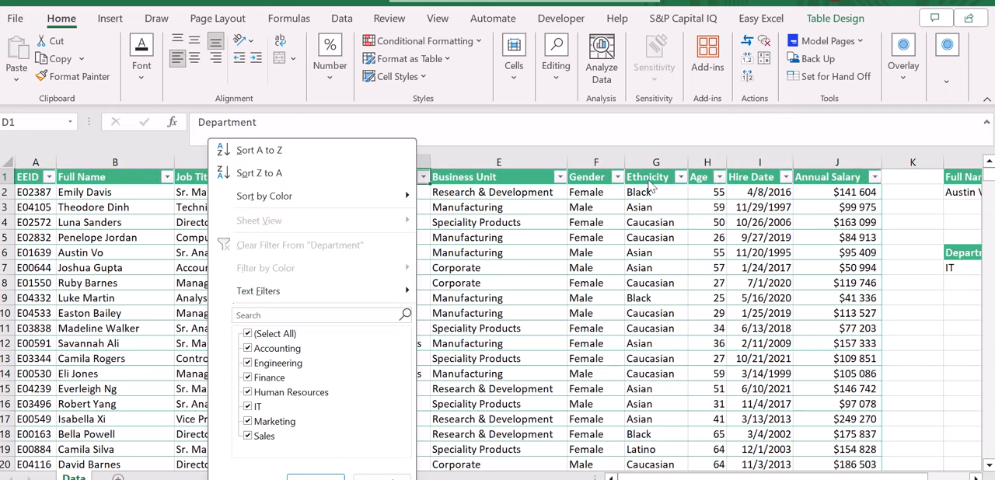
key(Escape)
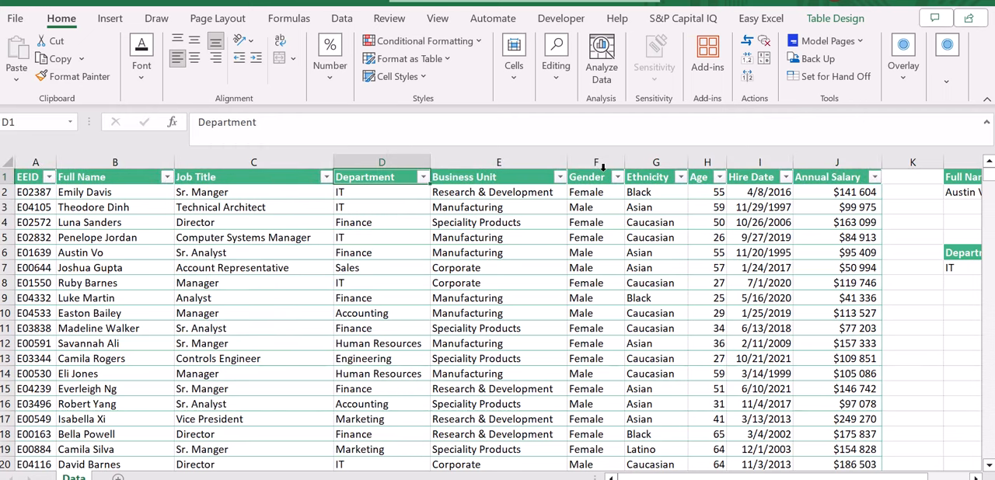
key(alt+Down)
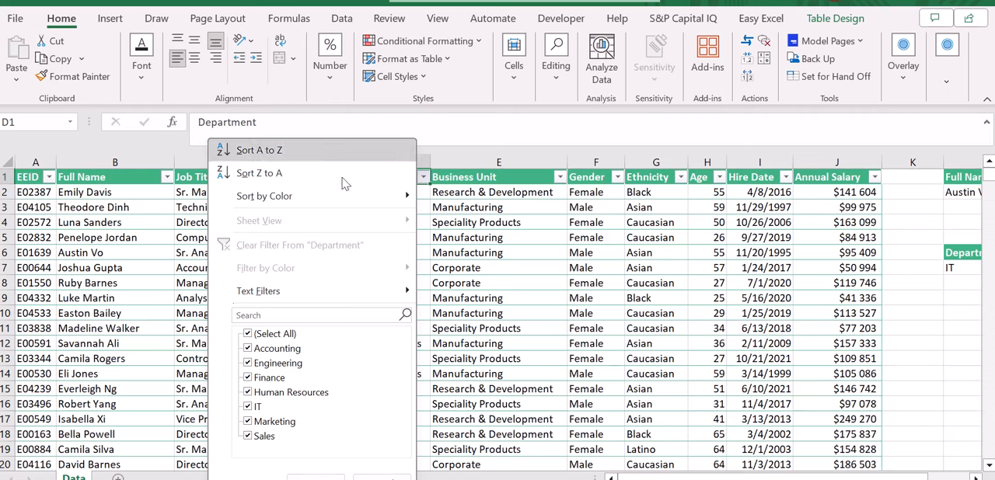
click(265, 333)
click(255, 407)
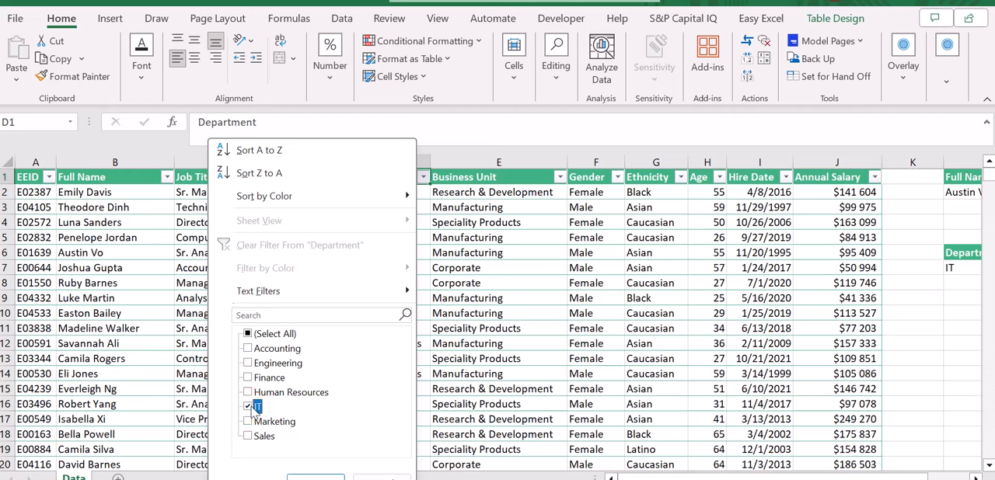
key(Return)
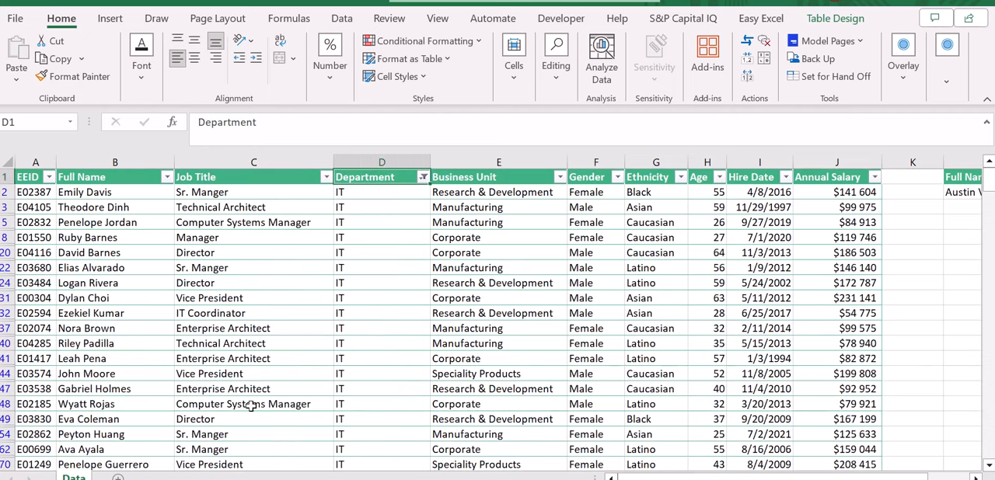
Step: Select all filtered Annual Salary values from J2 down to check their sum against the SUMIFS total
key(Right)
key(Right)
key(Right)
key(Right)
key(Right)
key(Right)
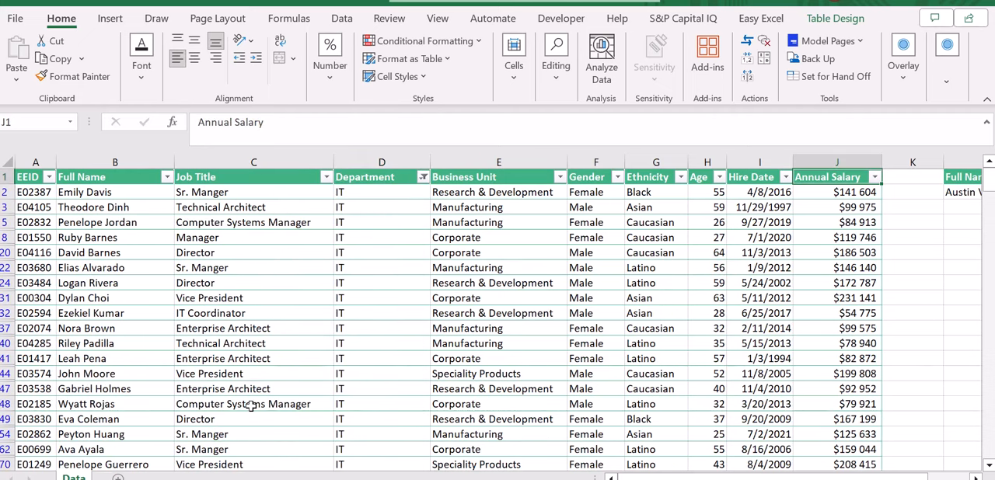
key(Down)
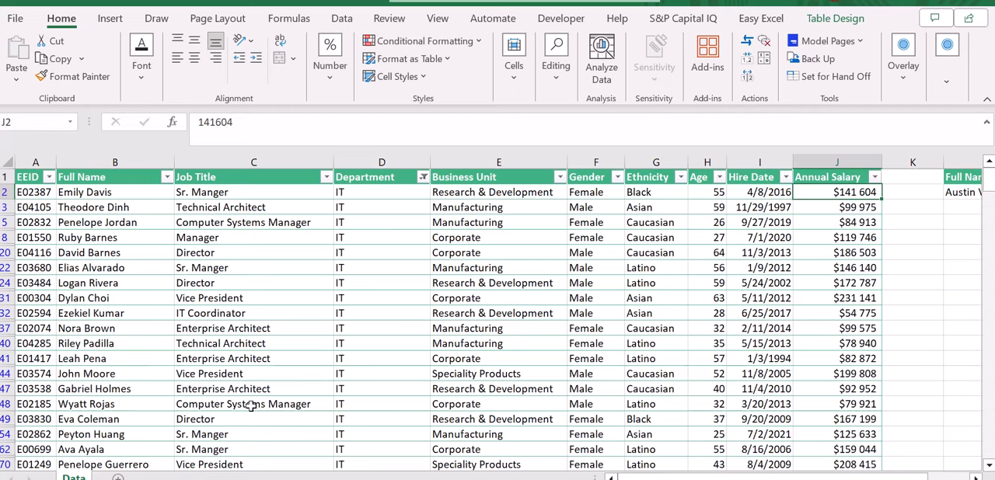
key(ctrl+shift+Down)
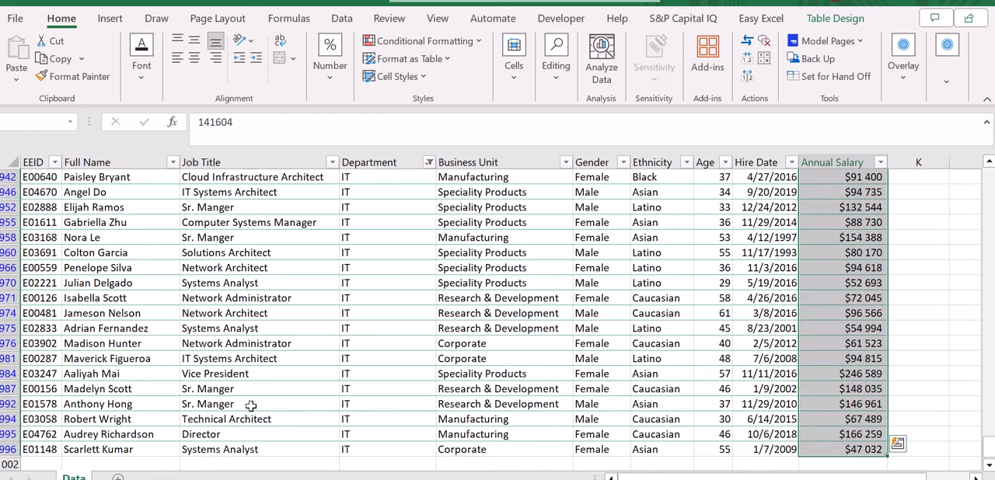
key(alt+Tab)
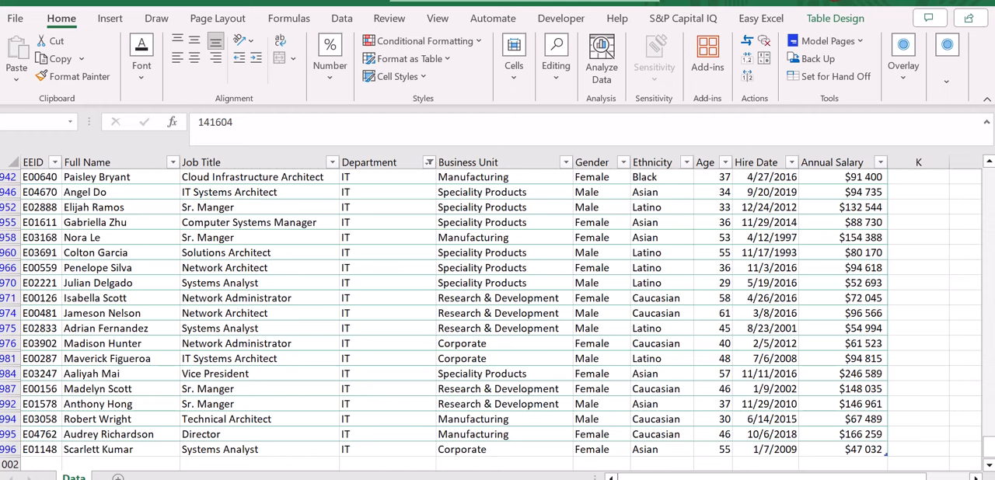
click(987, 446)
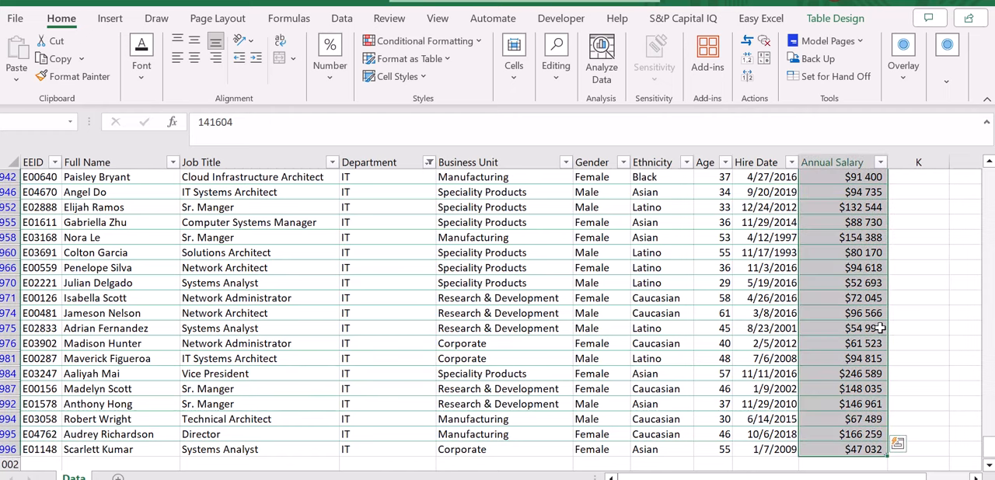
Step: Clear the filter from the Department column and select the salary total in M7
key(ctrl+Up)
key(Right)
key(Right)
key(Right)
key(Right)
key(Right)
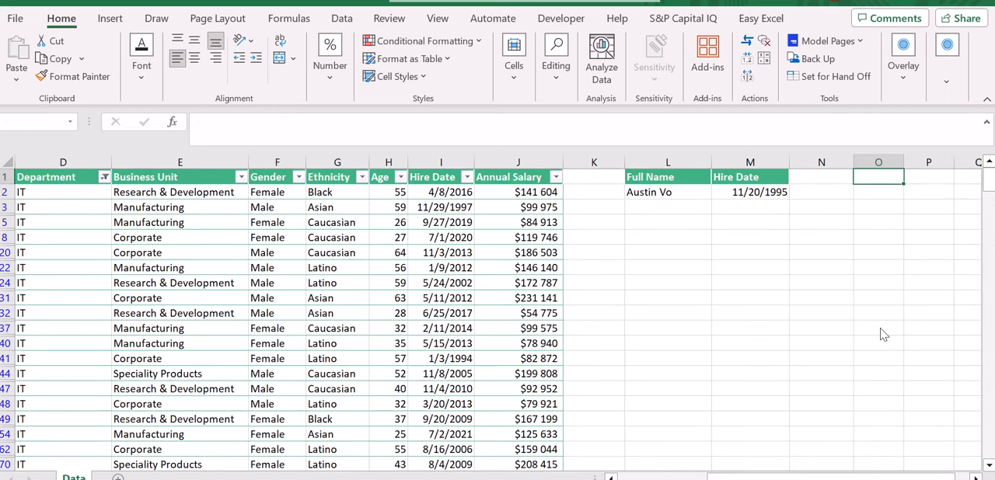
key(ctrl+shift+l)
key(Escape)
click(104, 177)
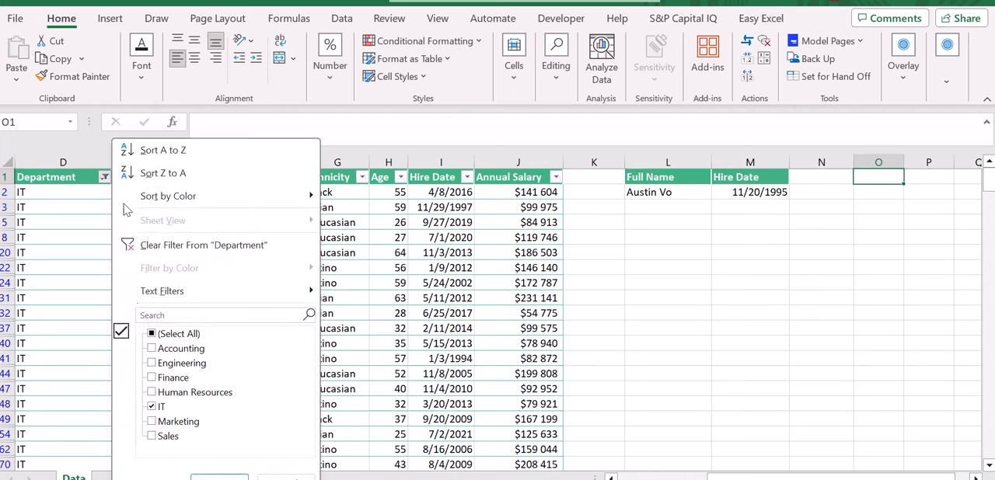
click(149, 241)
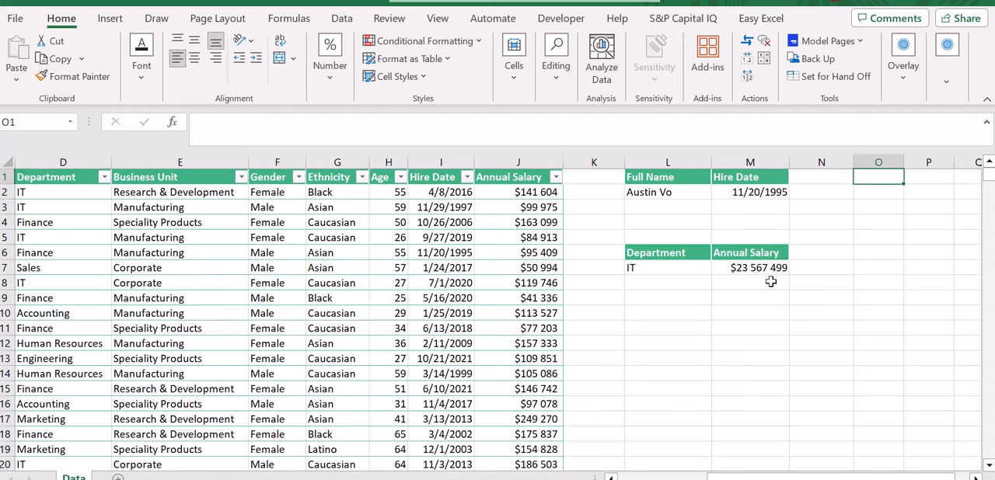
click(770, 267)
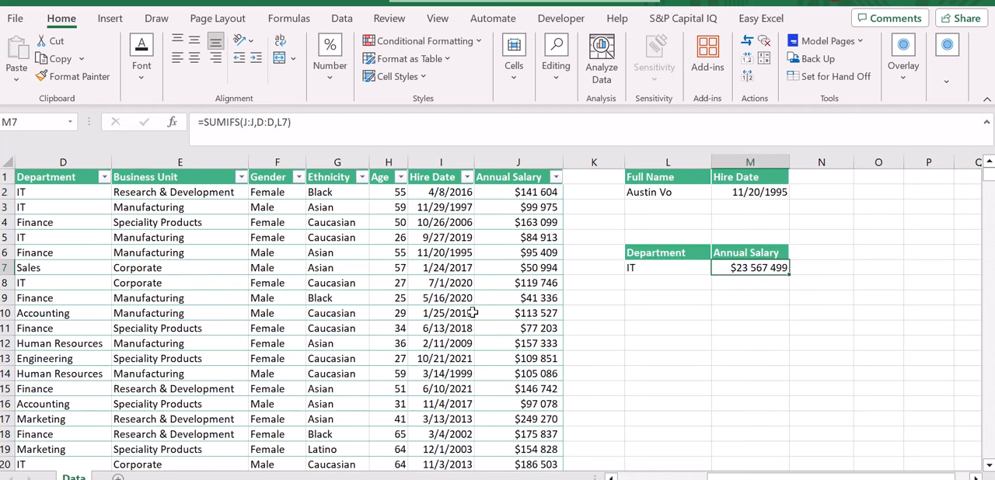
click(477, 344)
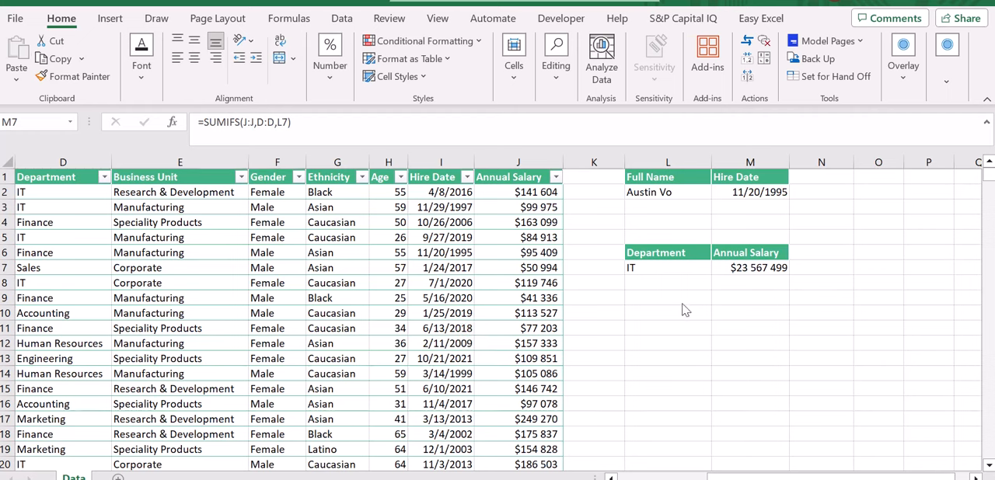
click(649, 296)
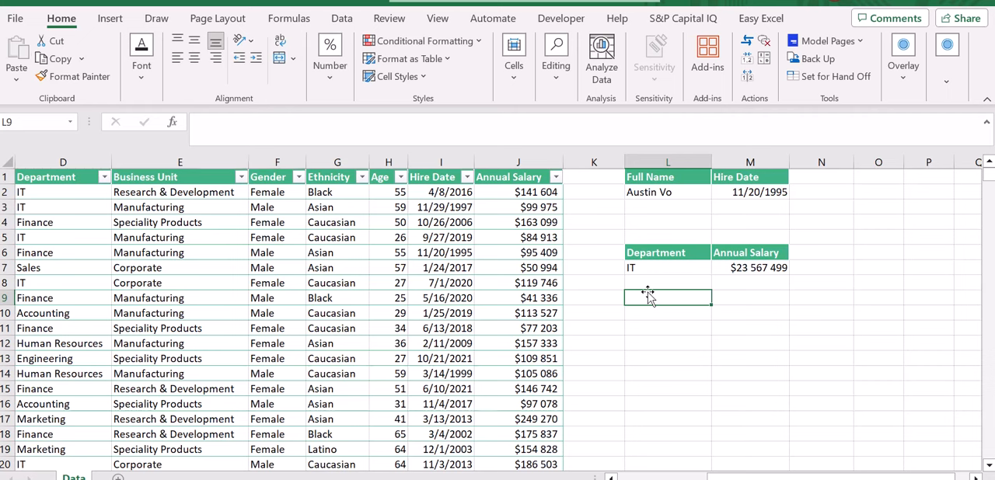
drag(647, 293, 657, 418)
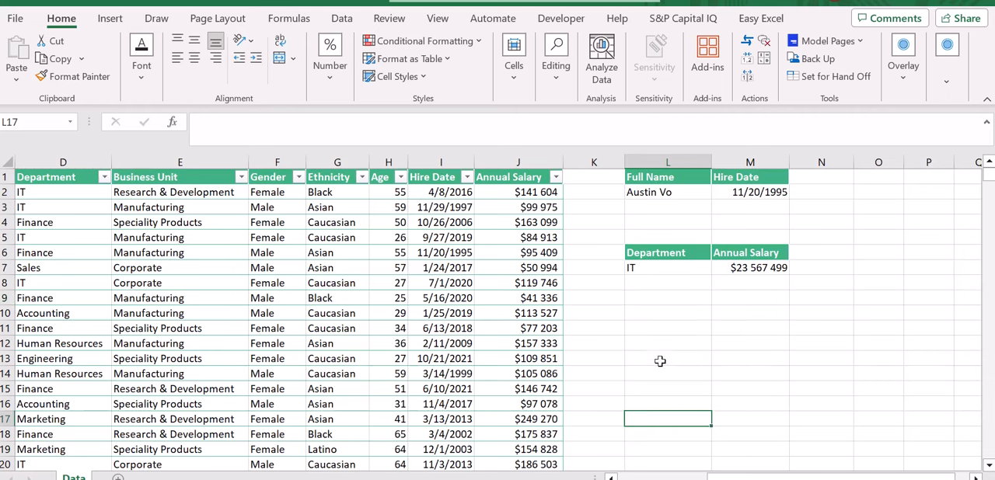
Step: Copy the Department header and its IT criterion from L6:L7 to L10:L11
click(659, 312)
click(649, 297)
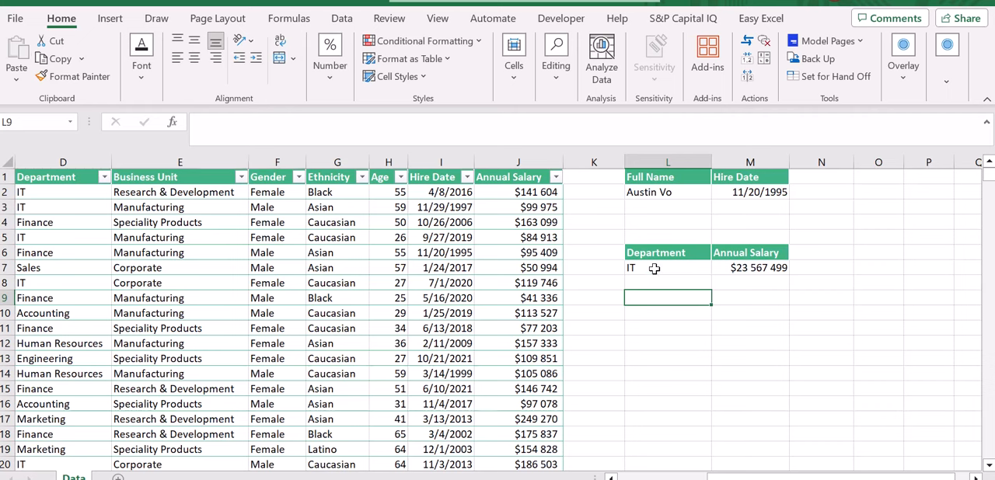
drag(655, 254, 655, 253)
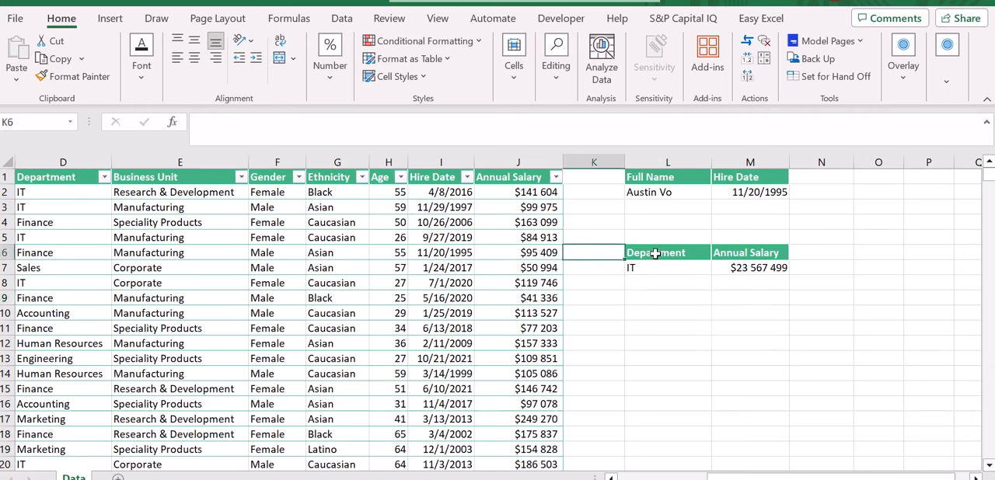
key(ctrl+c)
key(Down)
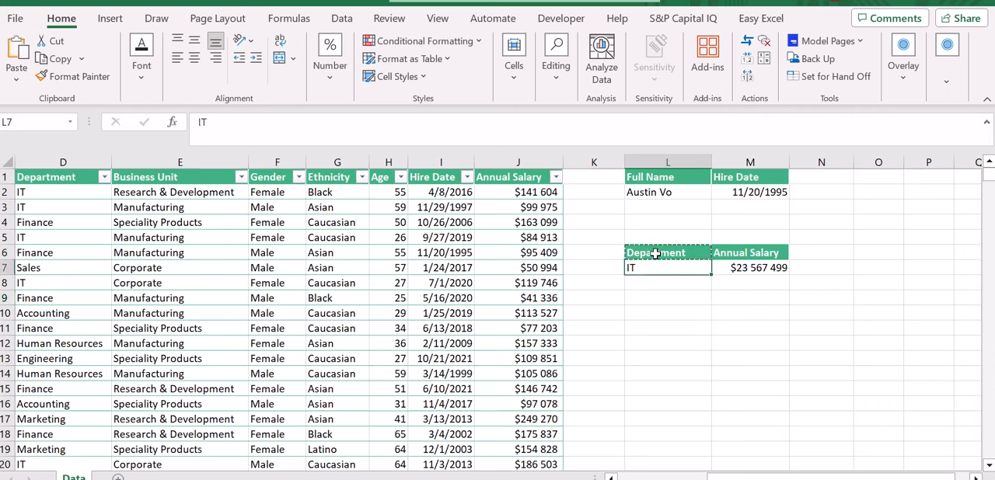
key(Up)
key(Down)
key(Down)
key(Up)
key(Up)
key(shift+Down)
key(ctrl+c)
Step: Copy the formatted Department header from L10 into the adjacent cell M10
key(Down)
key(Down)
key(Down)
key(Down)
key(ctrl+v)
key(Escape)
key(Right)
key(Down)
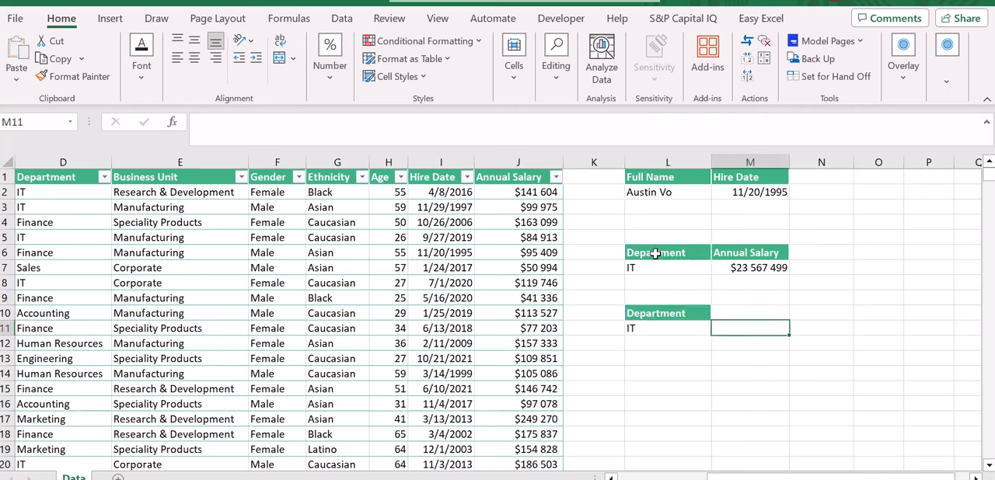
key(Up)
key(Left)
key(ctrl+c)
key(Right)
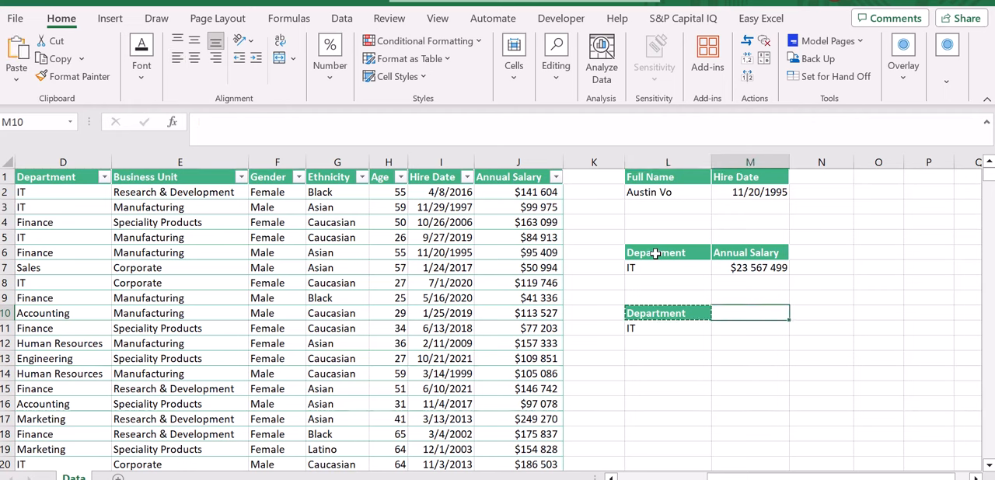
key(ctrl+v)
key(Escape)
Step: Replace the header text in M10 with "How many times?" and autofit column M to its contents
text(How m)
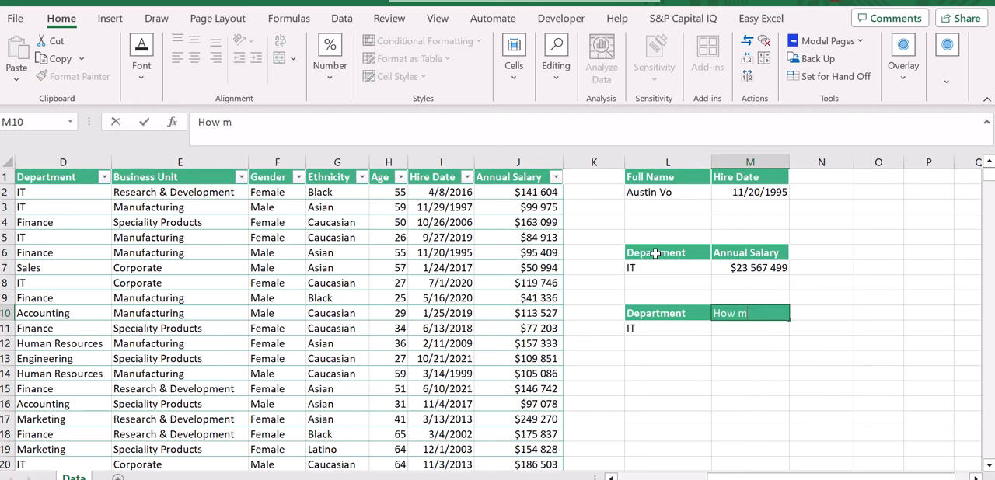
text(any times?)
key(Return)
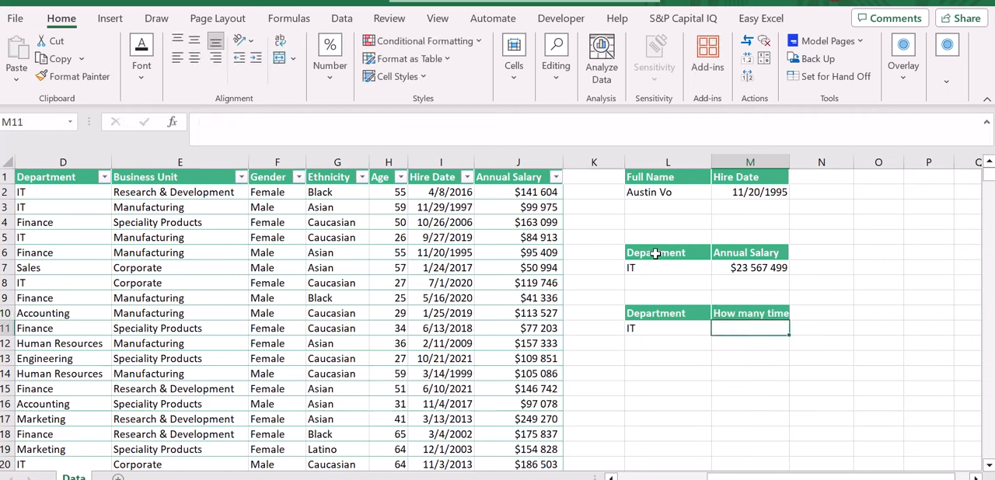
double_click(788, 162)
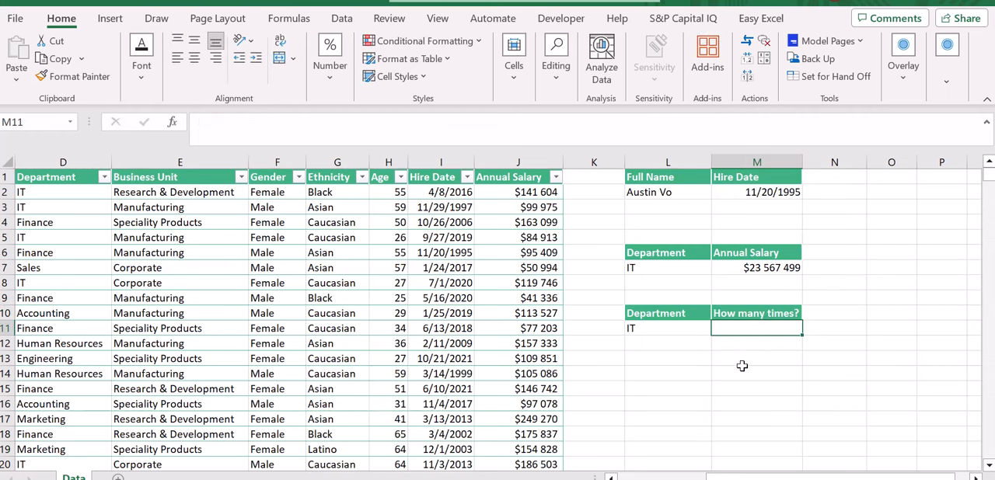
Step: Count the IT entries in the Department column by entering =COUNTIFS(D:D,L11) in M11
text(=co)
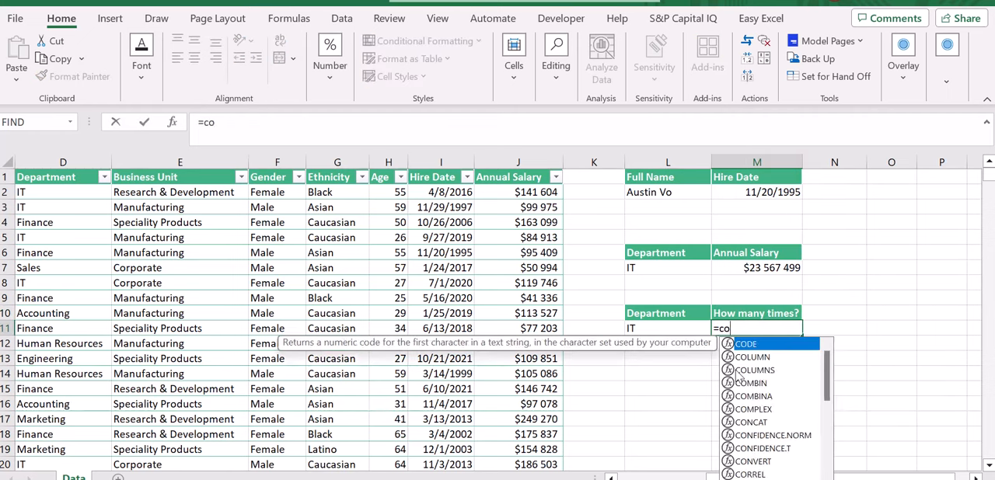
text(untifs()
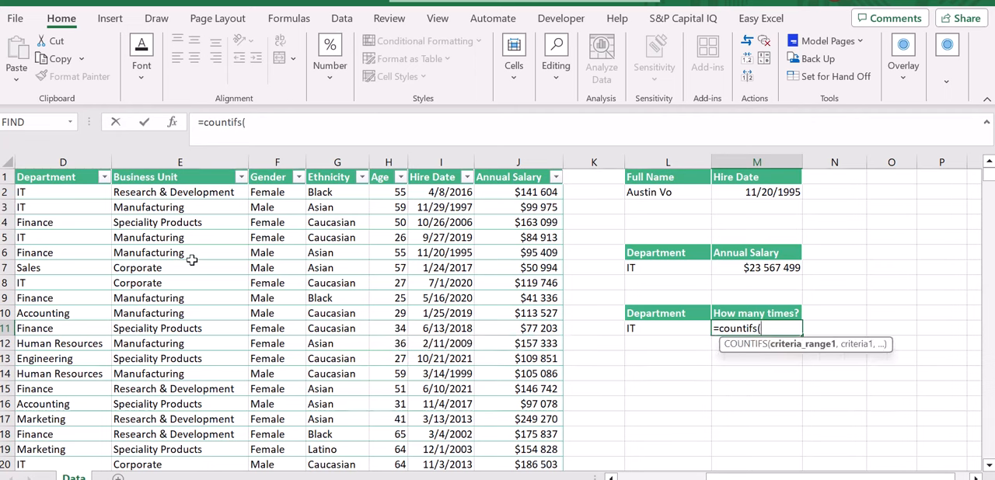
click(79, 164)
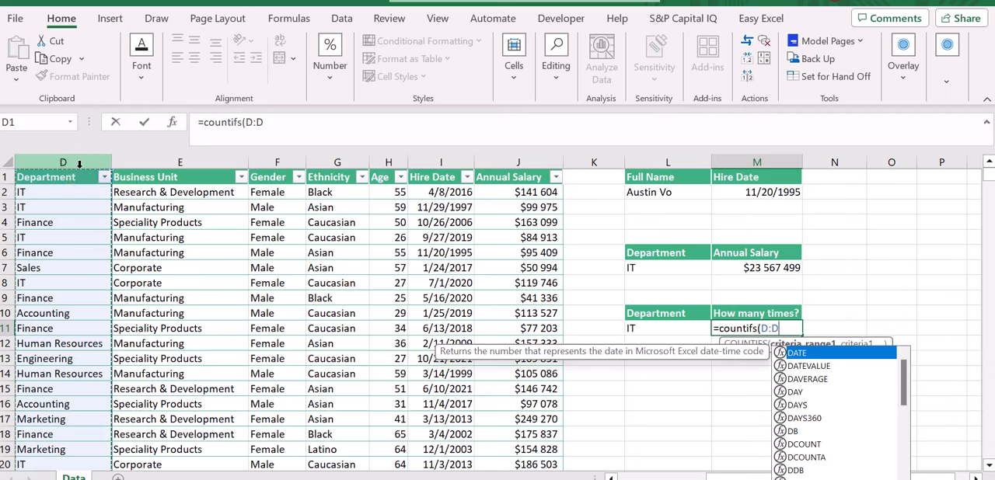
text(,)
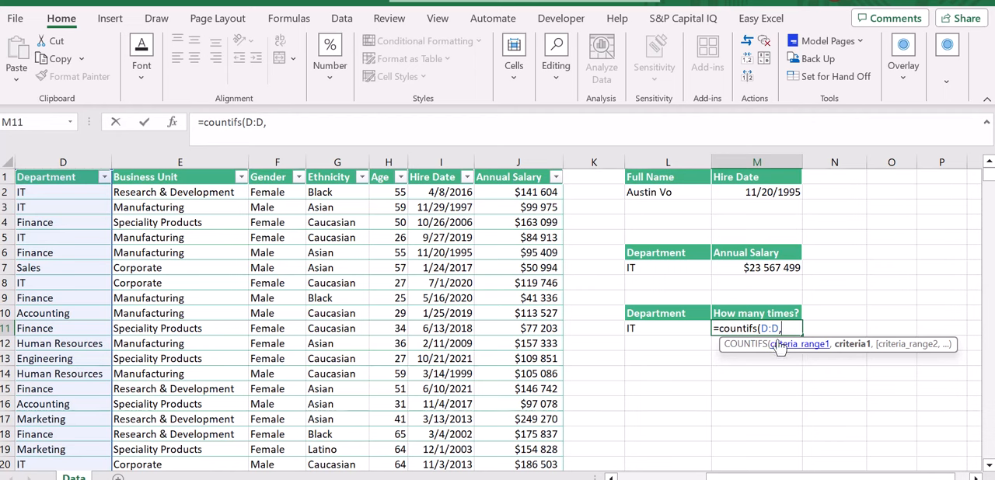
click(663, 328)
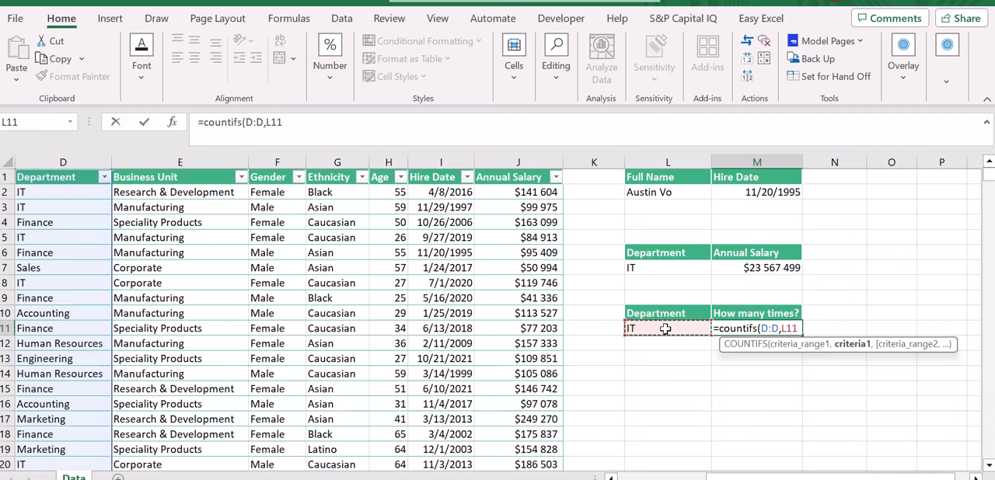
text())
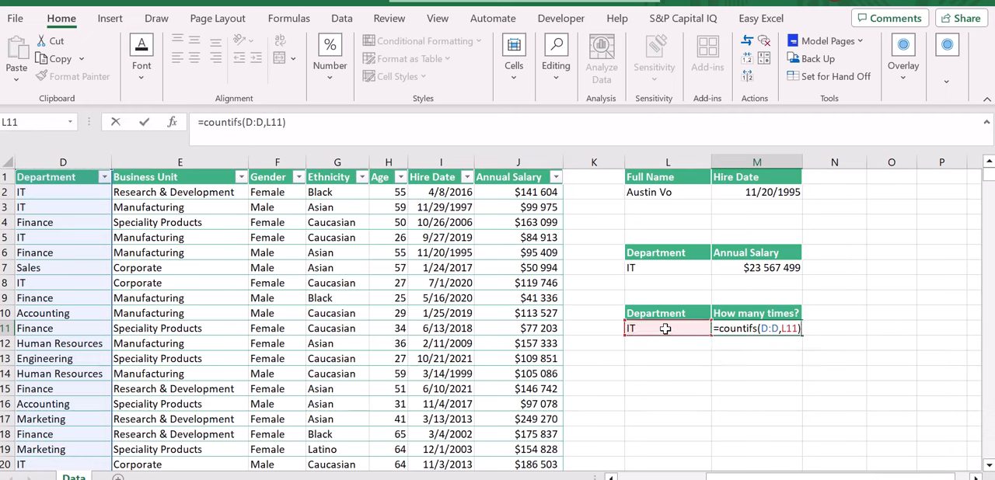
key(ctrl+Return)
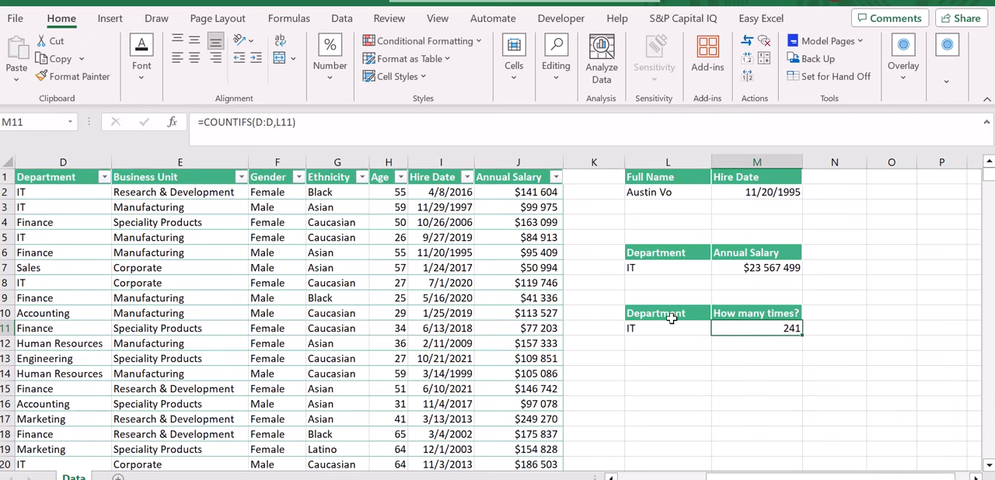
Step: Review the IT criterion in L11, the Department column D and the COUNTIFS formula in M11
click(632, 330)
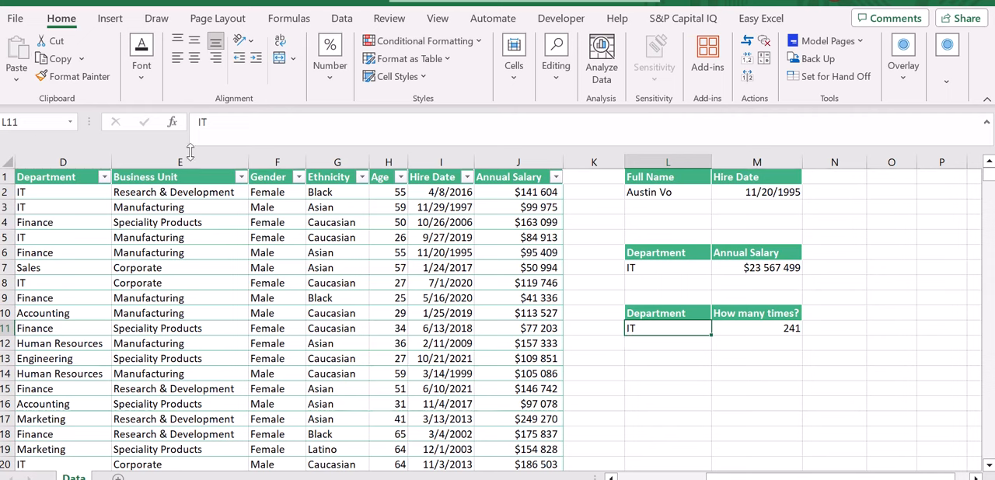
click(80, 159)
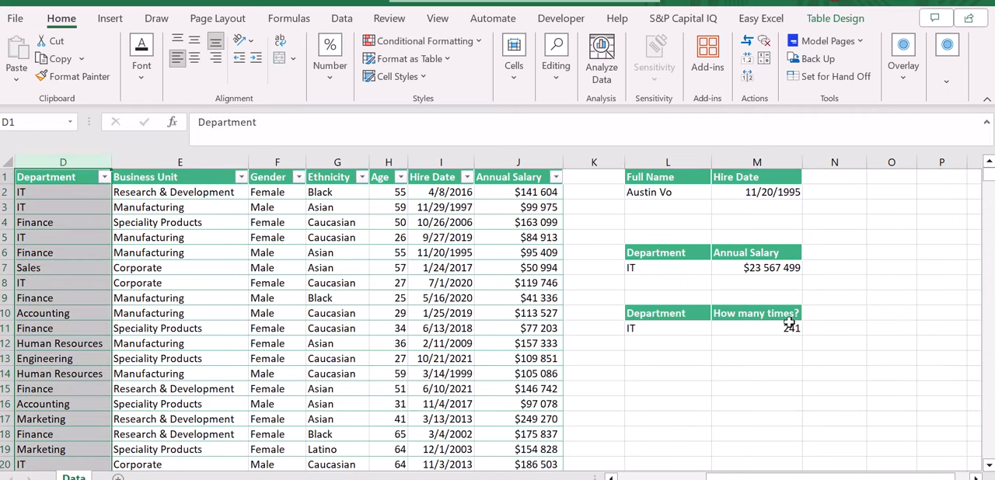
click(766, 331)
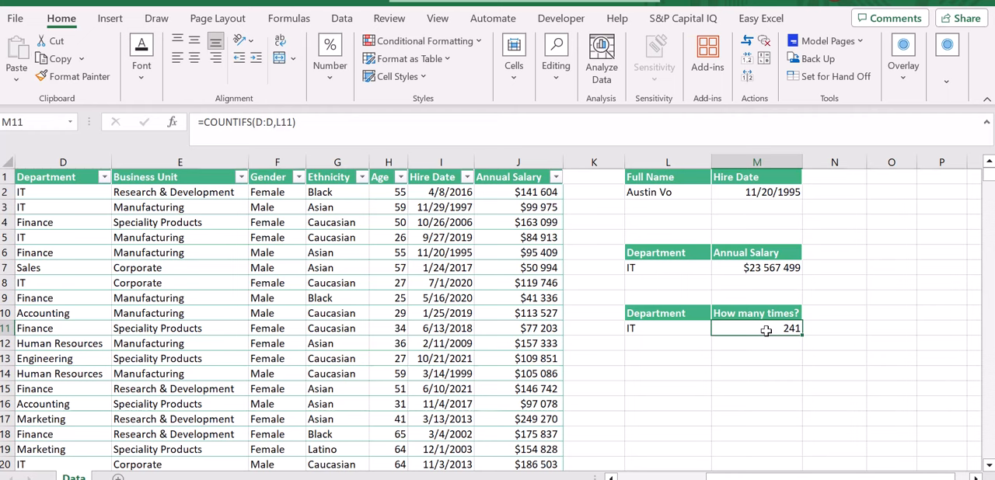
click(632, 473)
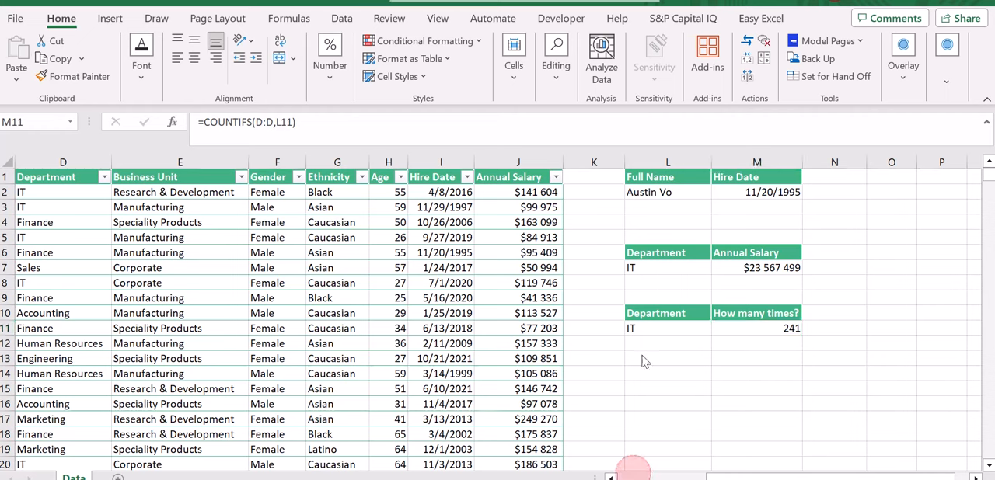